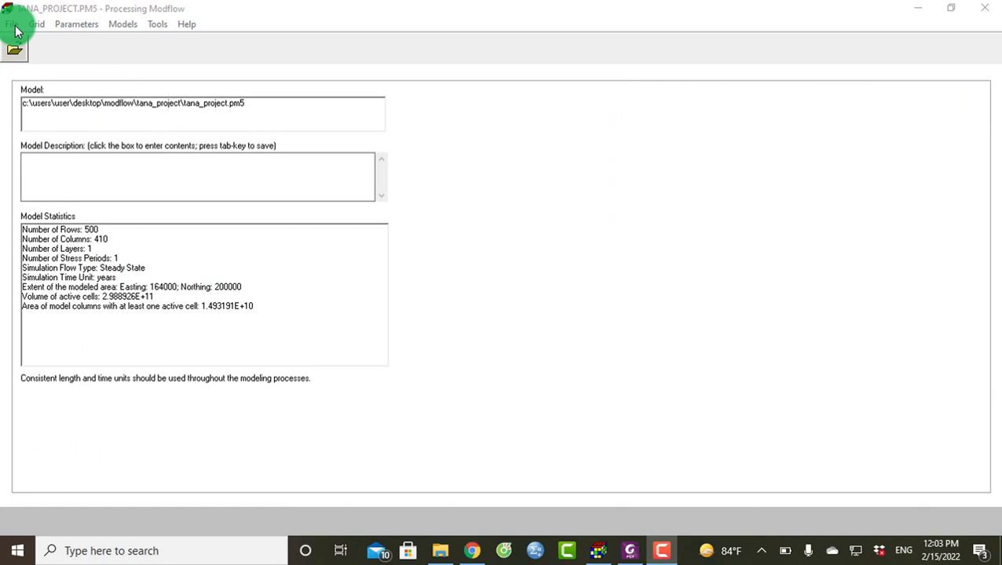
Open the existing model tana_project.pm5 from the Tana_Project folder.
left_click(15, 27)
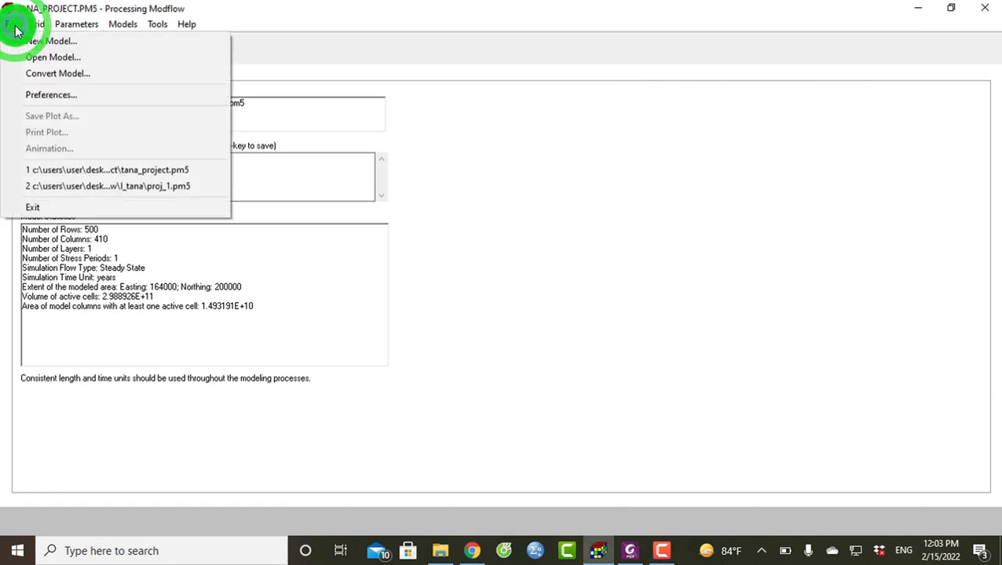
left_click(32, 61)
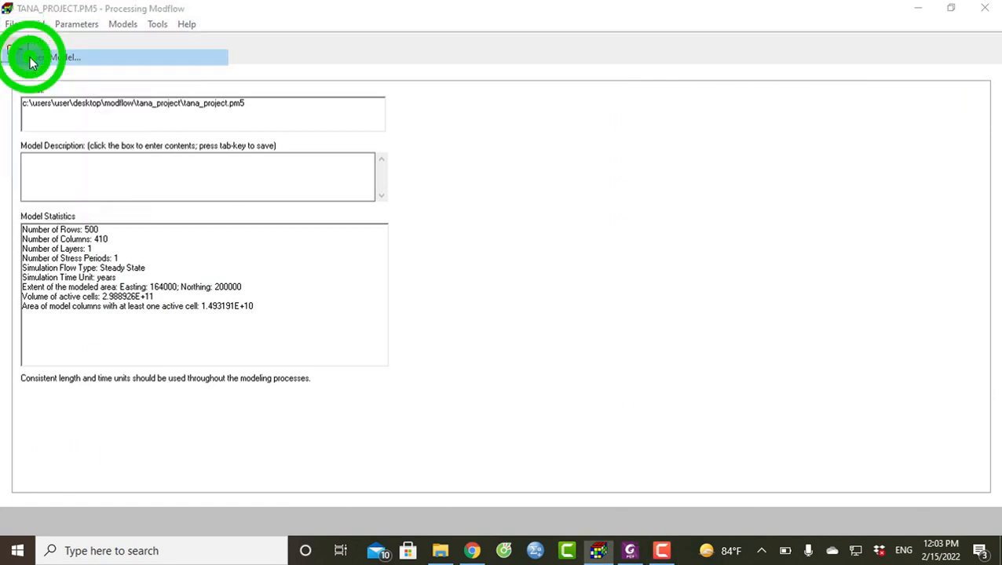
left_click(201, 108)
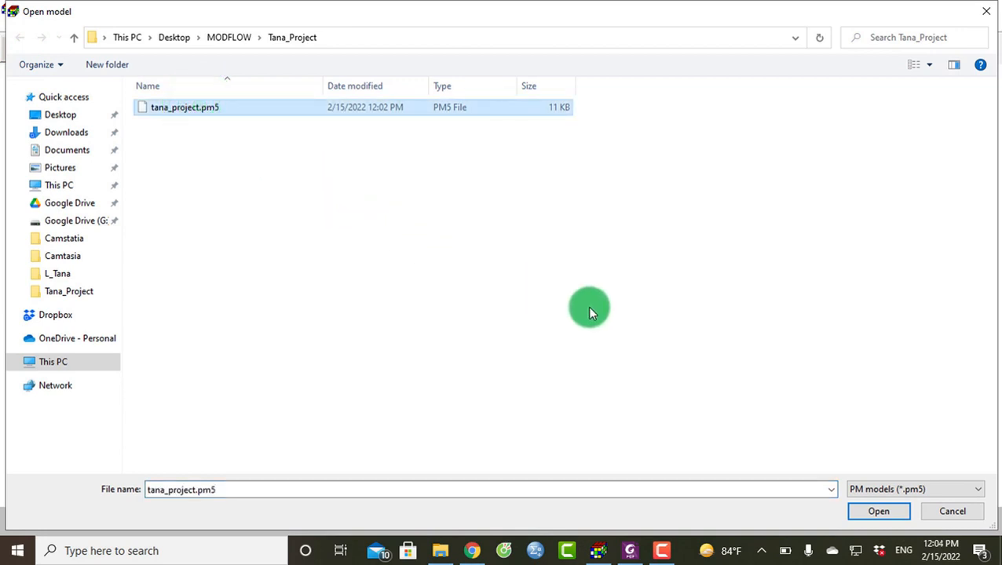
left_click(874, 511)
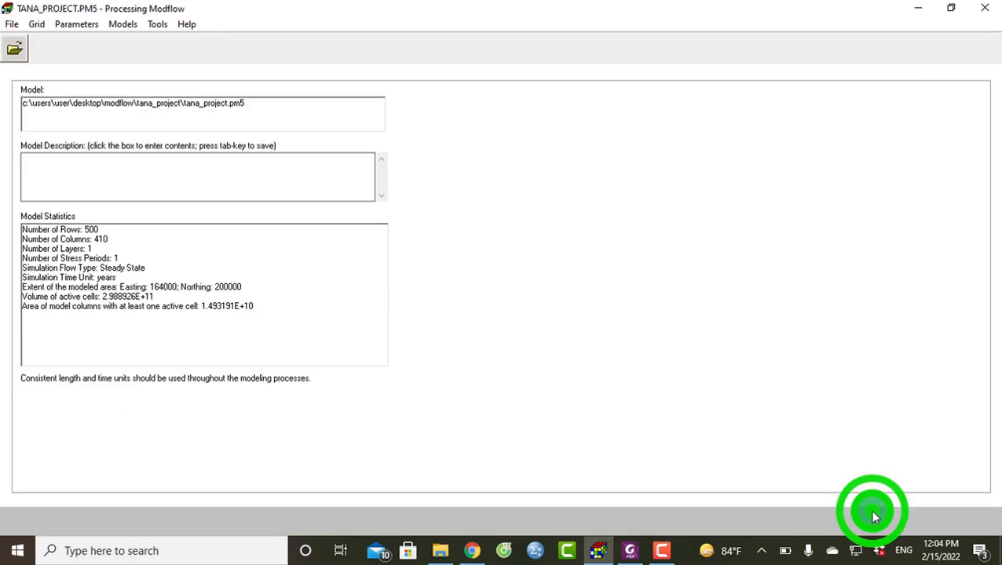
Open the Drain flow package of the MODFLOW flow simulation for editing.
left_click(122, 27)
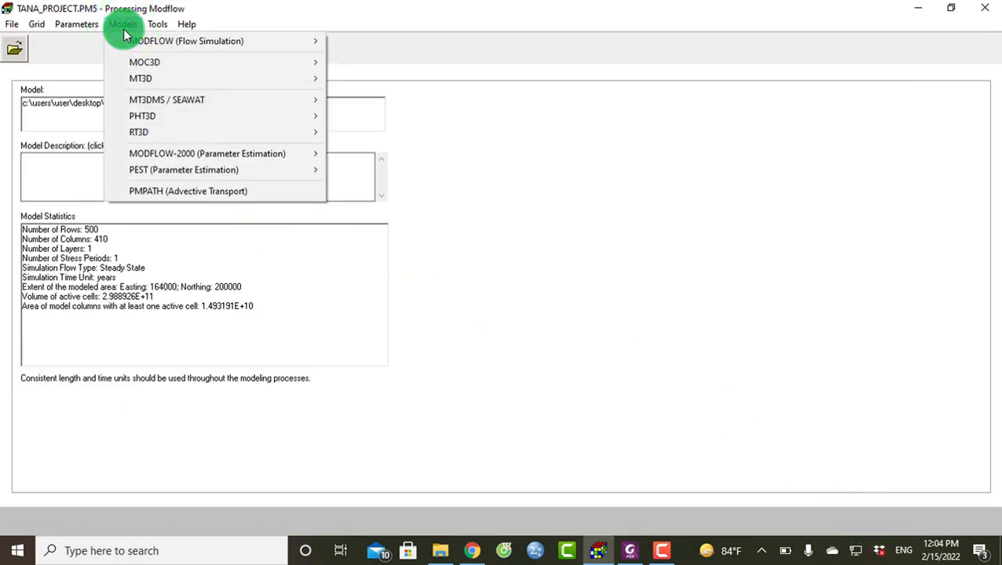
mouse_move(138, 39)
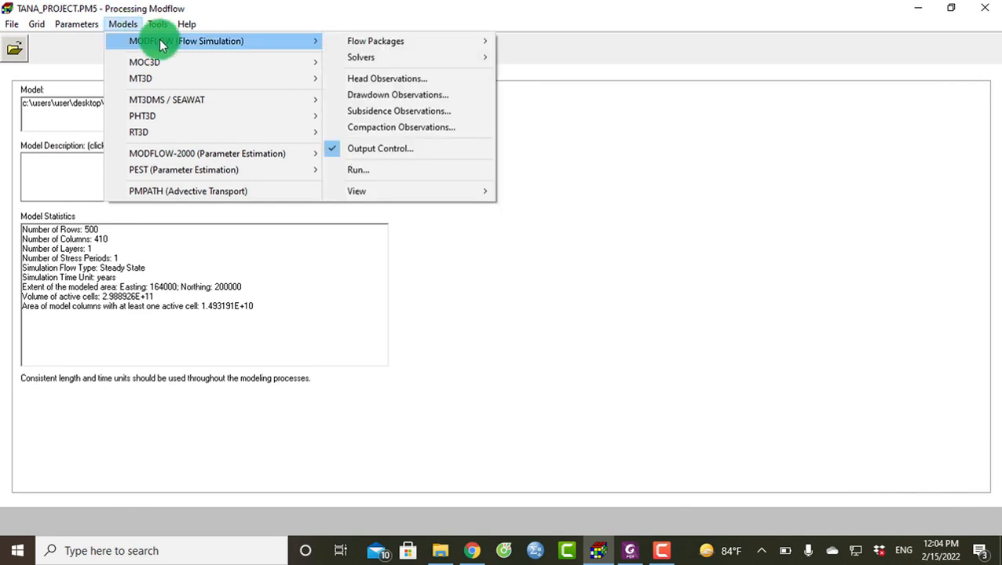
mouse_move(388, 39)
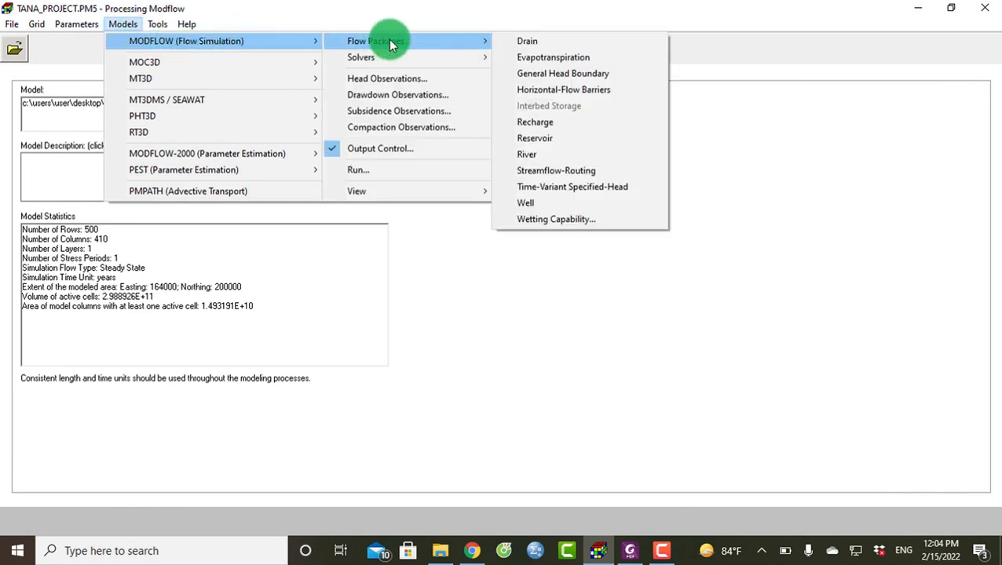
left_click(521, 45)
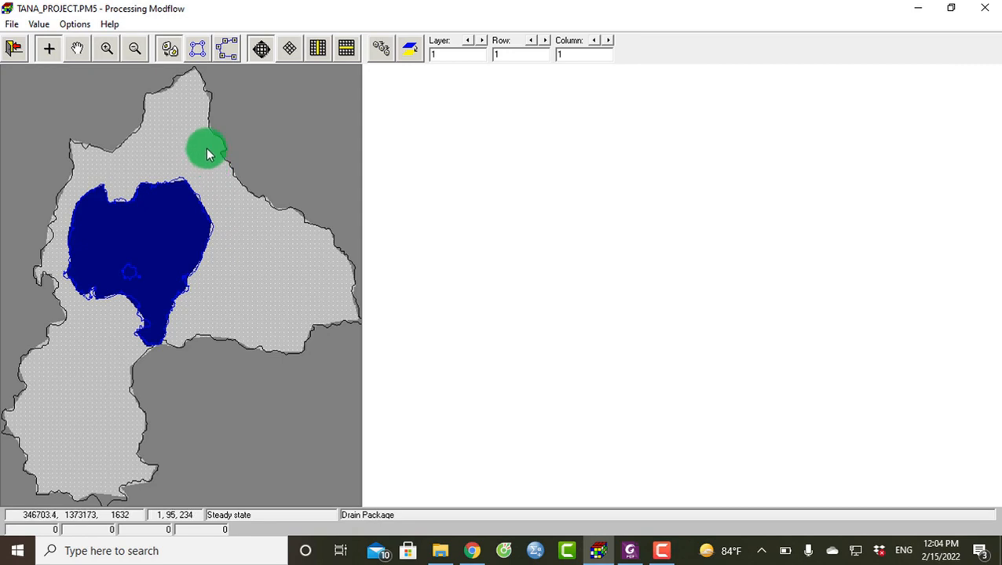
Using cell-by-cell input, assign drain hydraulic conductance 5 and drain elevation 3000 to the cell at row 170, column 300.
left_click(168, 49)
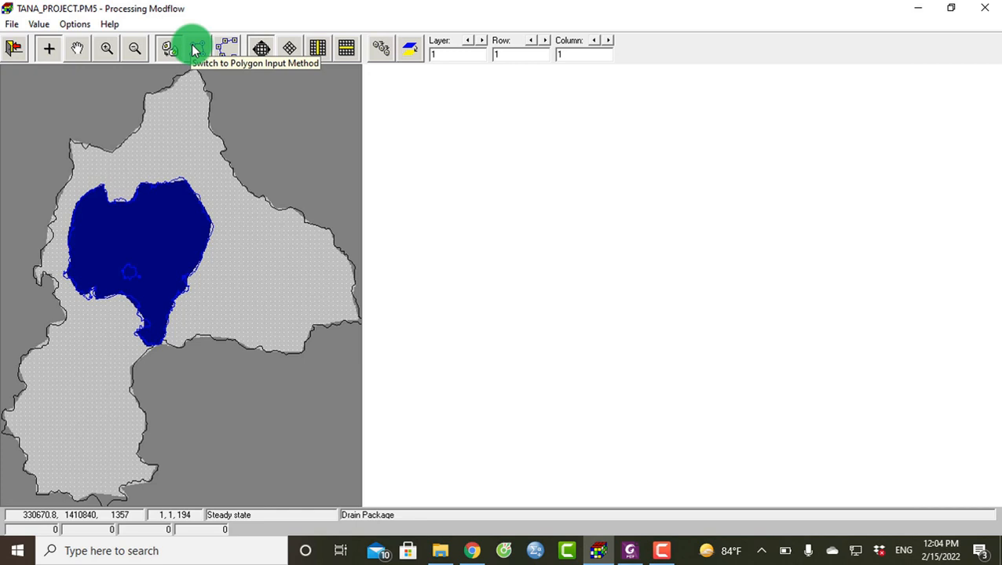
left_click(195, 50)
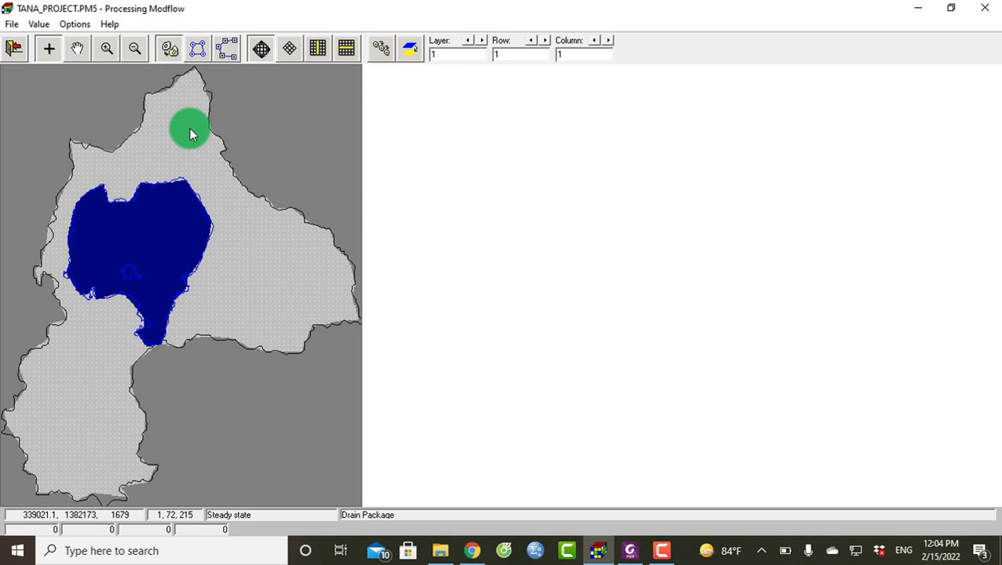
left_click(171, 50)
left_click(171, 50)
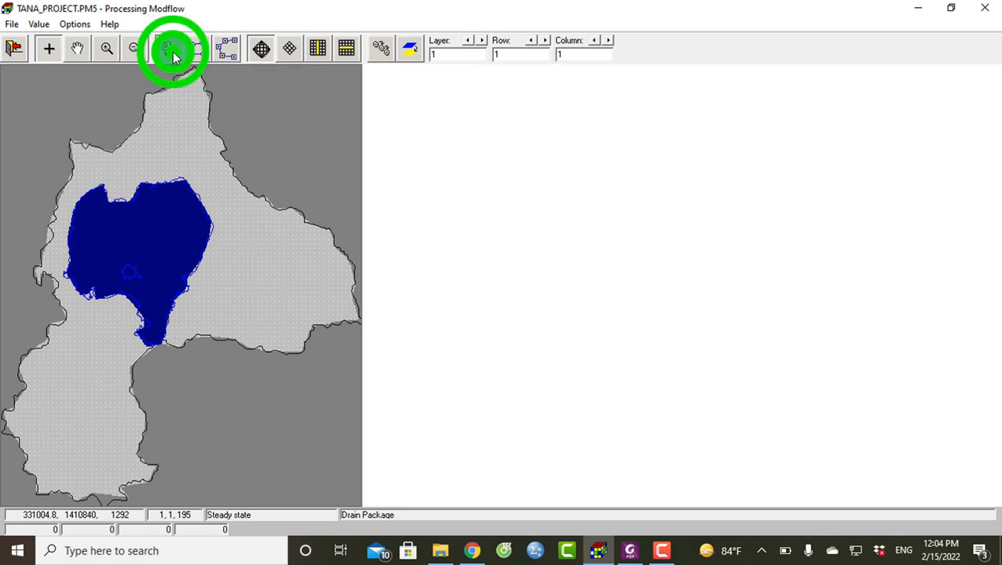
left_click(265, 219)
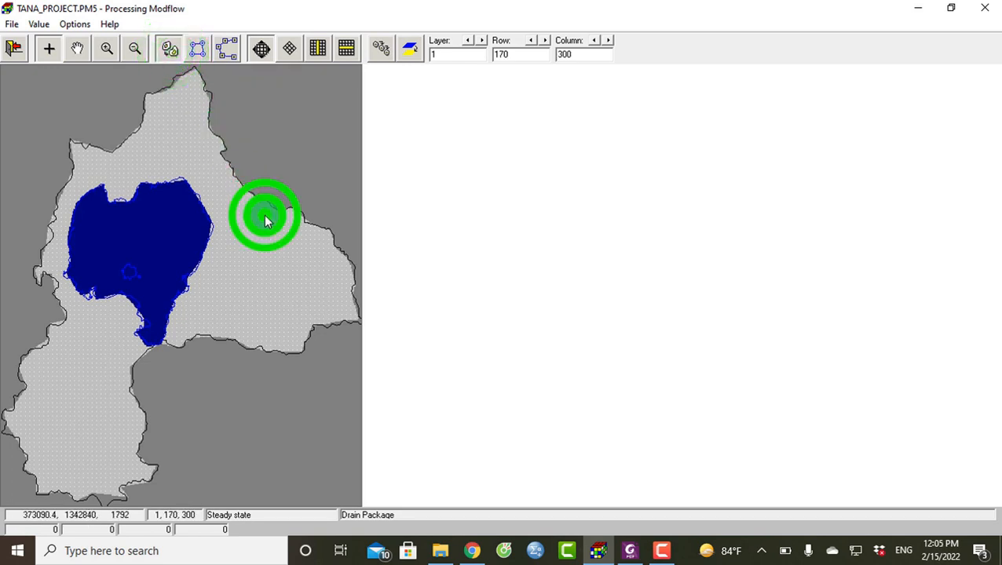
right_click(264, 219)
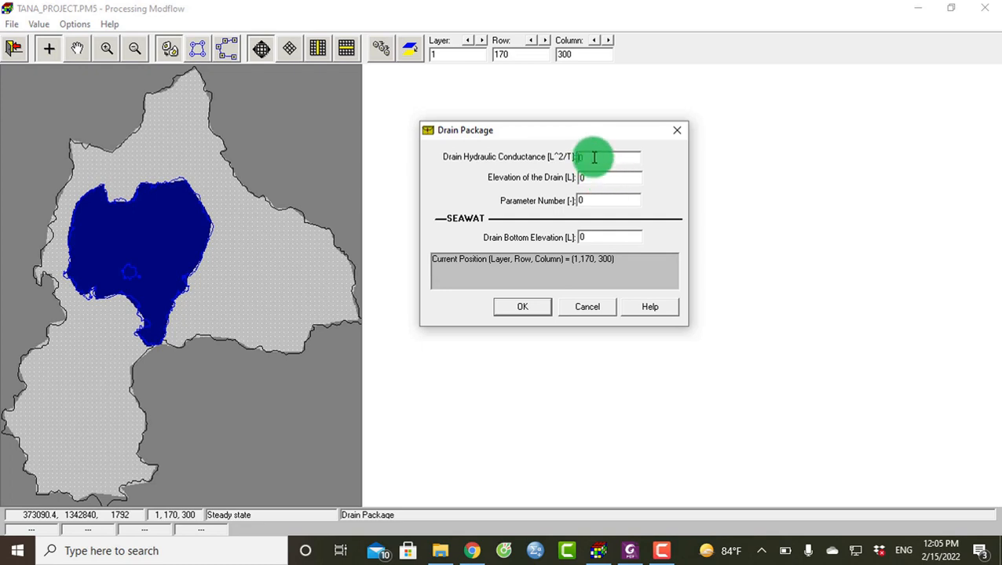
double_click(594, 157)
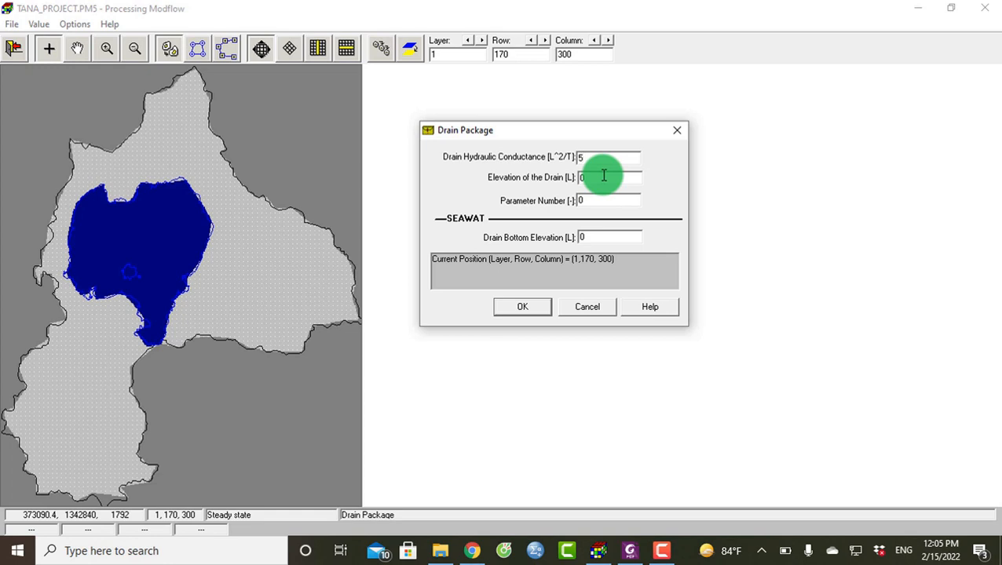
double_click(604, 177)
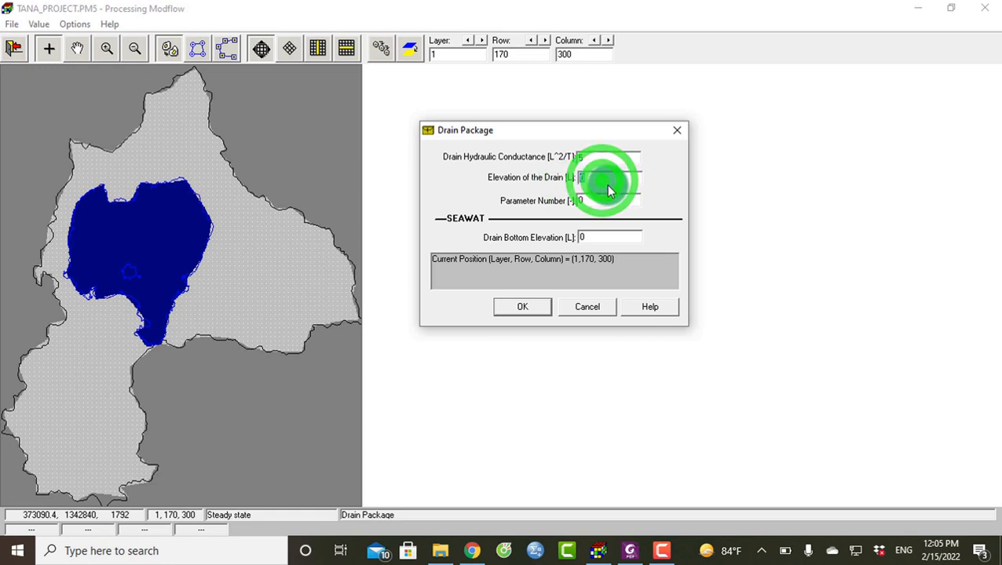
type("3000")
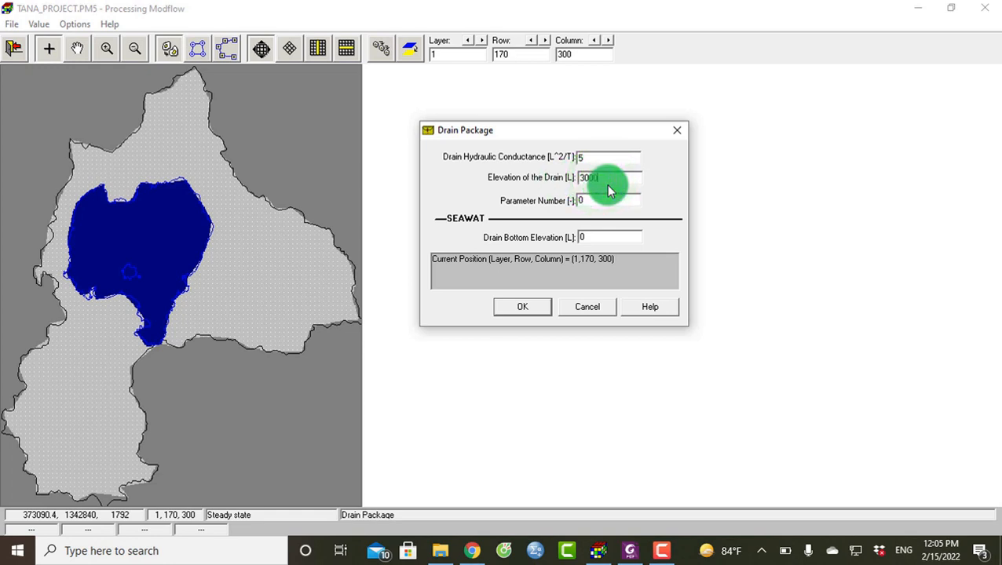
left_click(529, 308)
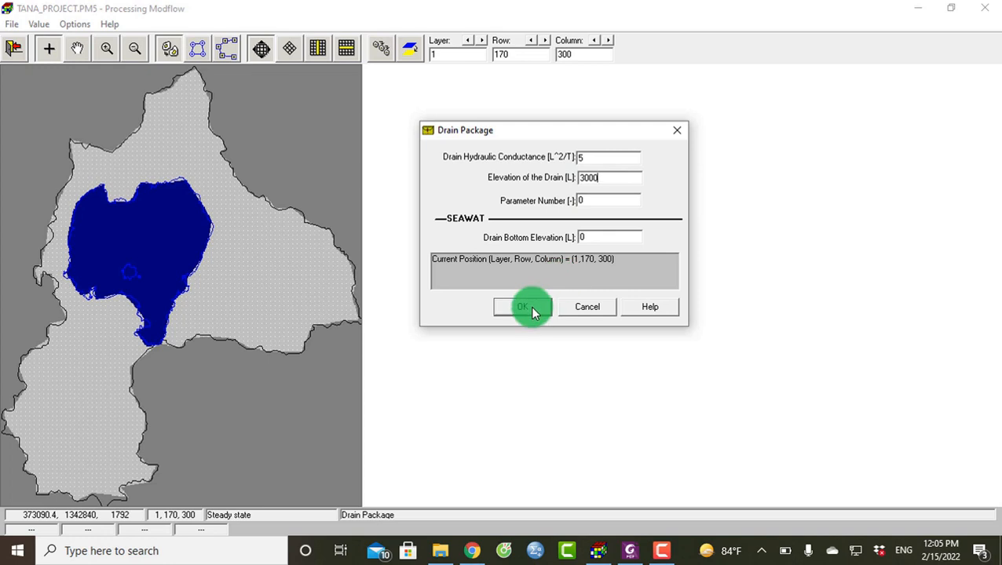
left_click(532, 307)
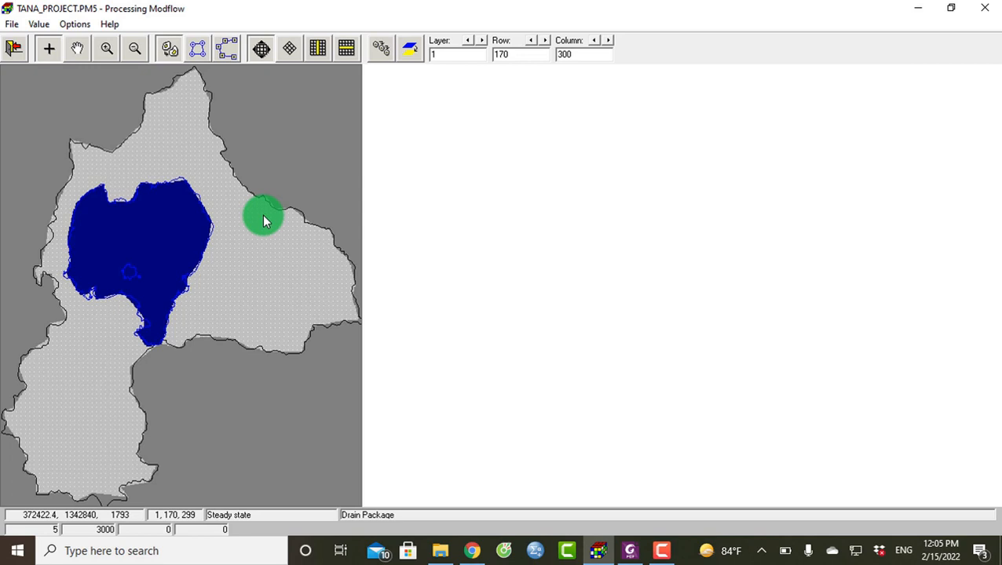
Turn on duplication and copy the drain values along a diagonal line of cells from row 170, column 300 to row 241, column 390.
left_click(381, 52)
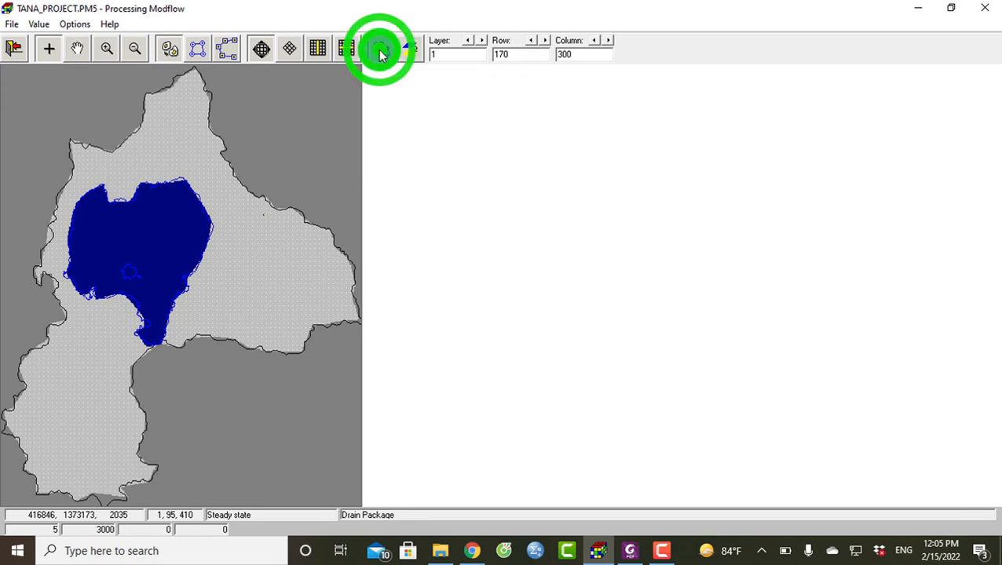
left_click(263, 212)
left_click_drag(321, 255, 343, 278)
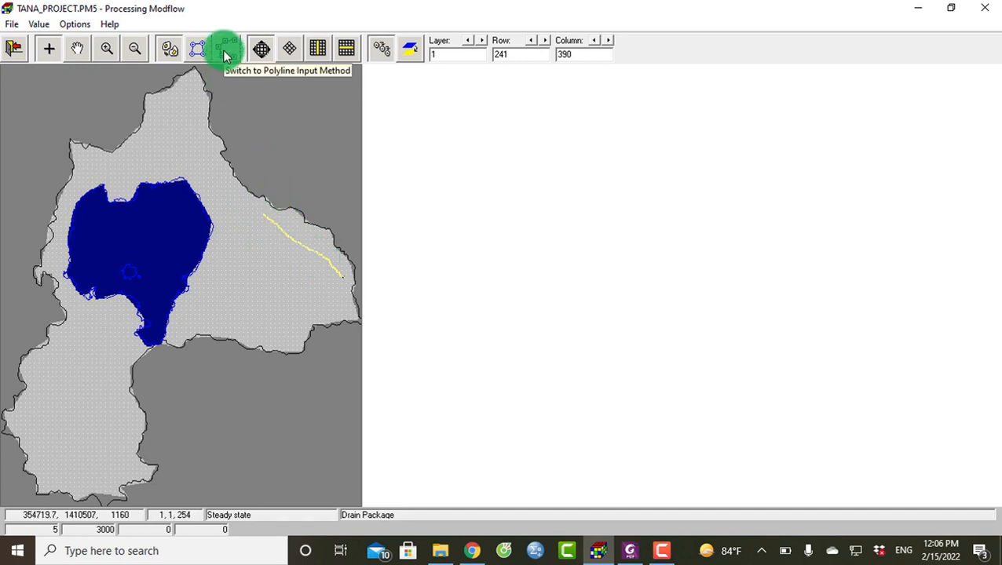
Switch to polygon input and draw a closed narrow polygon along the southwest side of the yellow drain line.
left_click(226, 53)
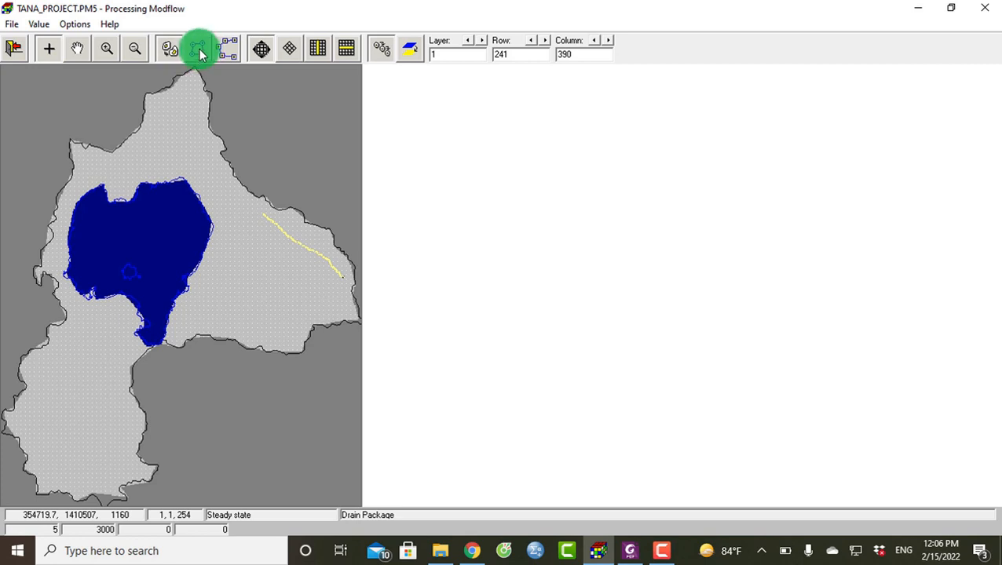
left_click(198, 50)
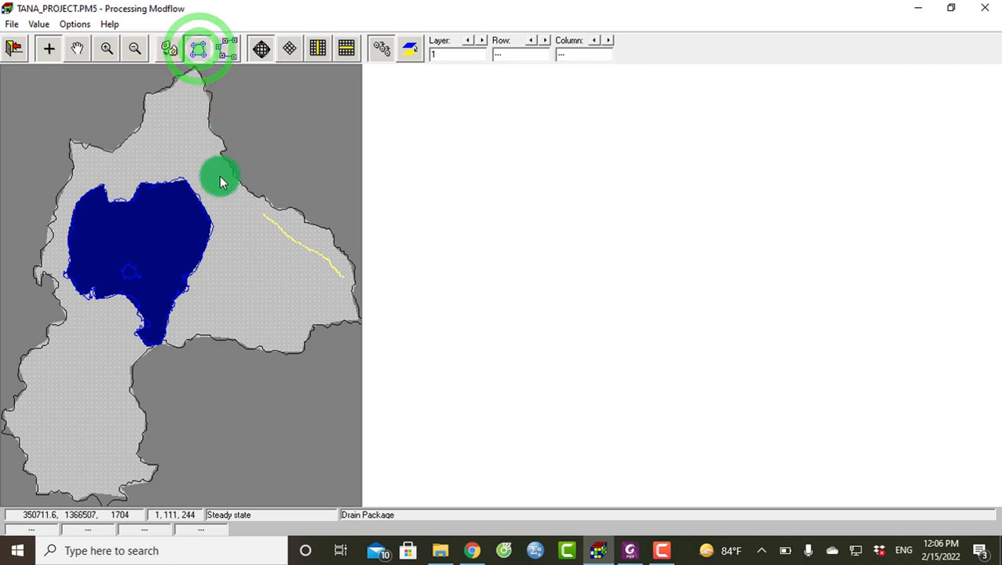
left_click(259, 220)
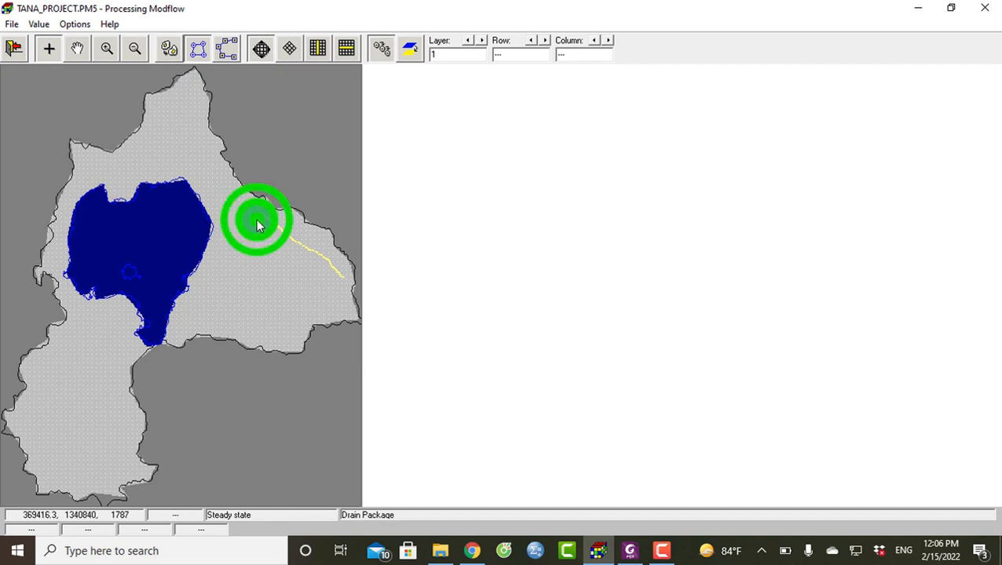
left_click(272, 232)
left_click(293, 250)
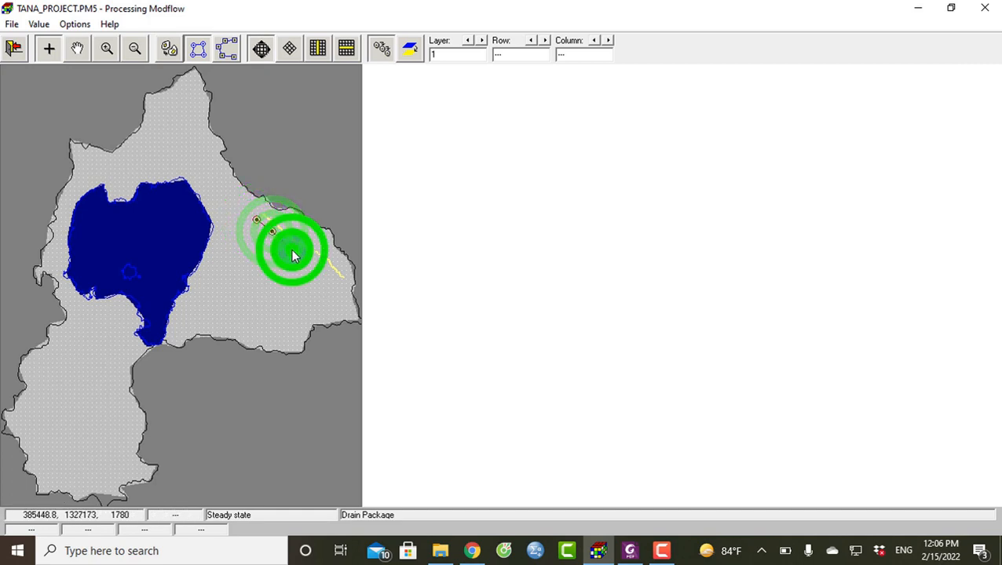
left_click(307, 255)
left_click(325, 266)
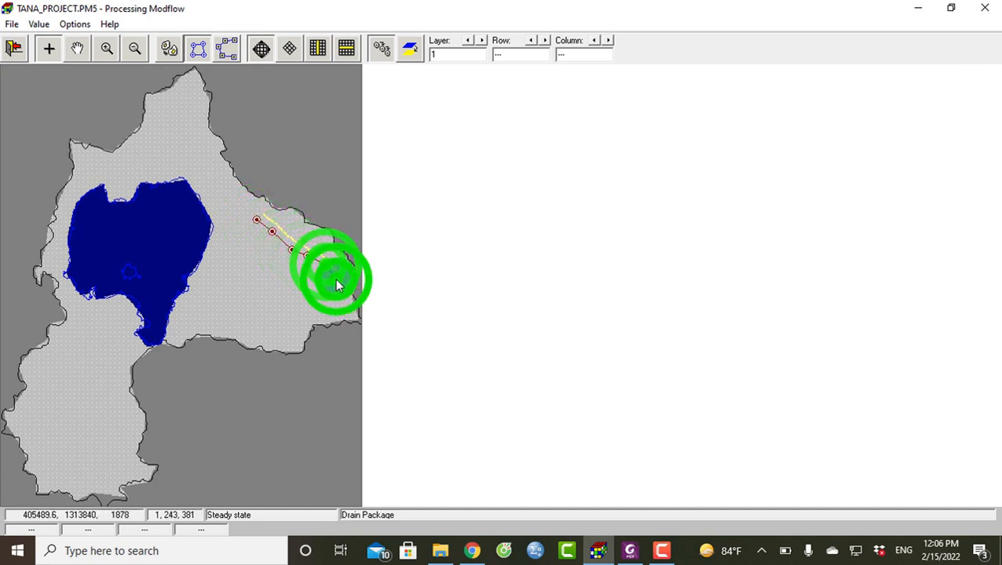
left_click(340, 294)
left_click(322, 281)
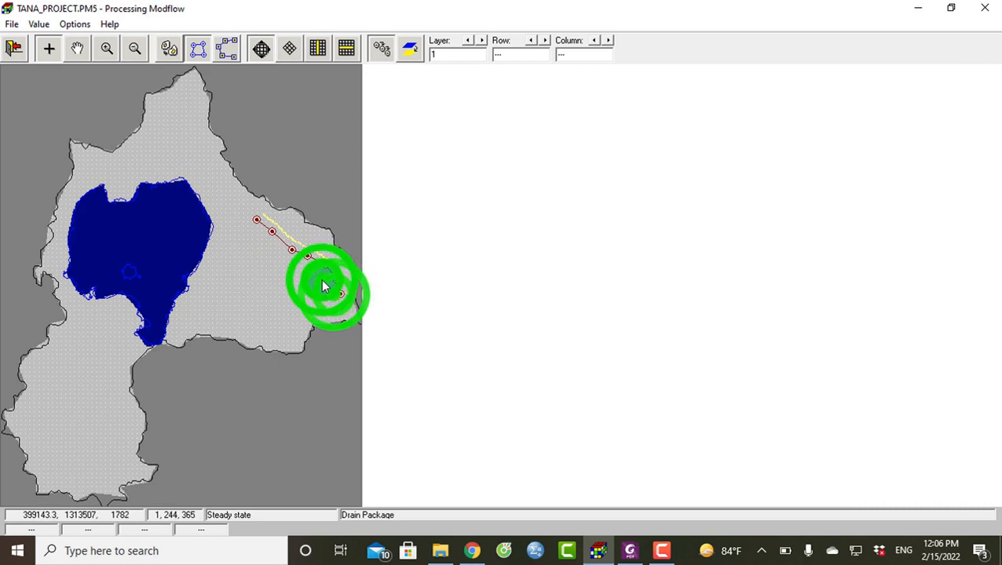
left_click(316, 271)
left_click(297, 265)
left_click(280, 255)
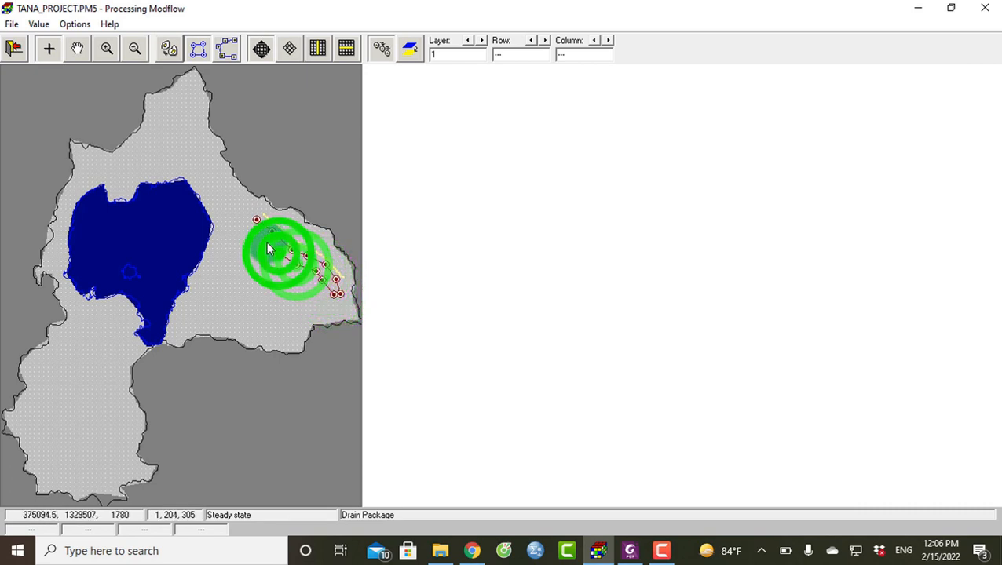
left_click(267, 242)
left_click(258, 228)
left_click(256, 223)
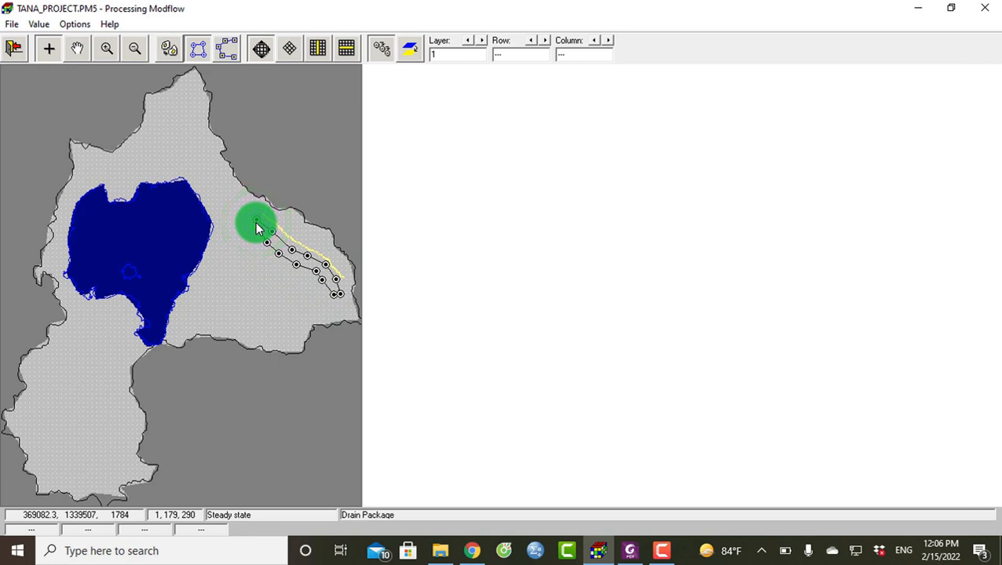
left_click(262, 229)
left_click(262, 226)
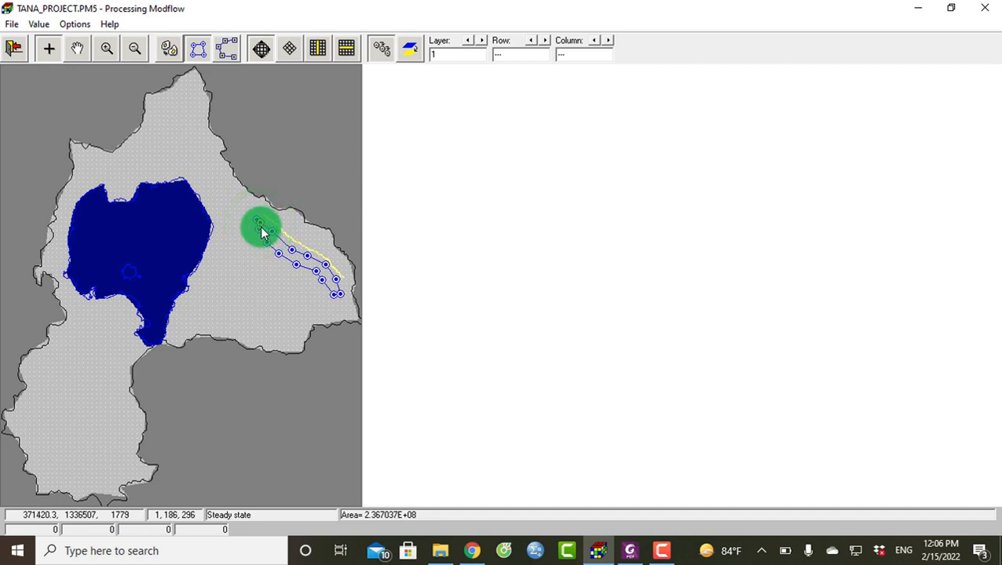
left_click(260, 225)
Open the polygon's drain values and set its hydraulic conductance to 5 and drain elevation to 3000.
right_click(262, 226)
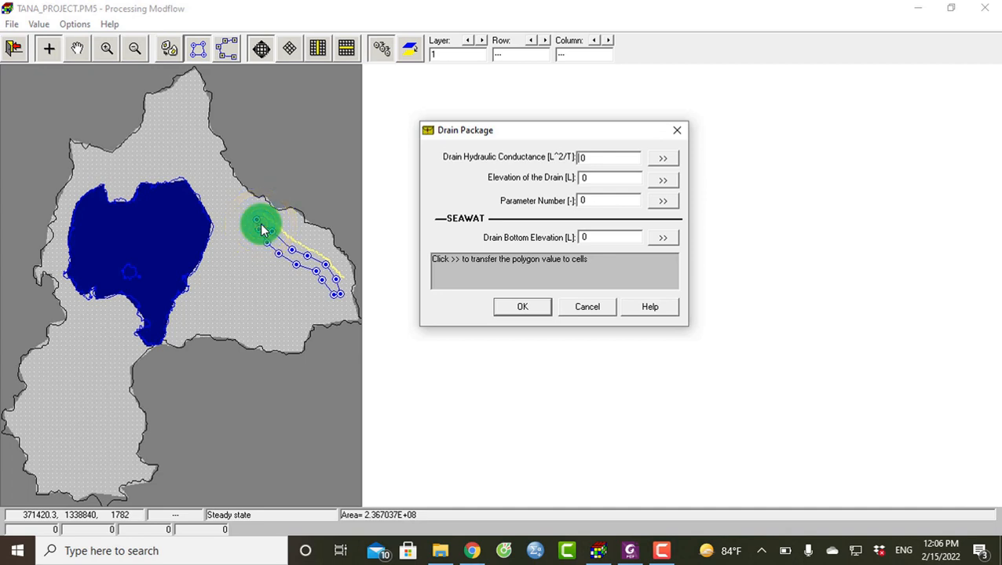
double_click(596, 160)
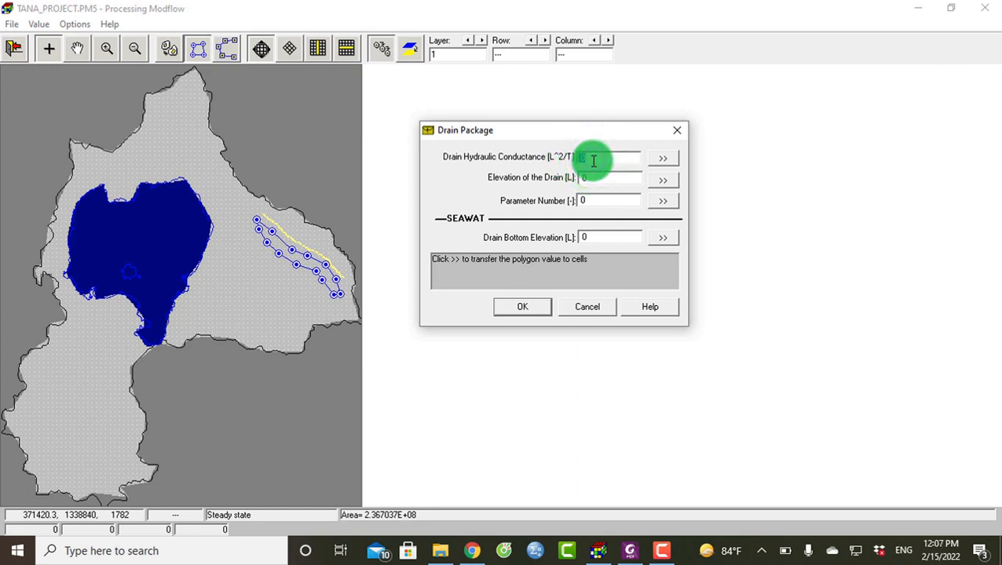
type("5")
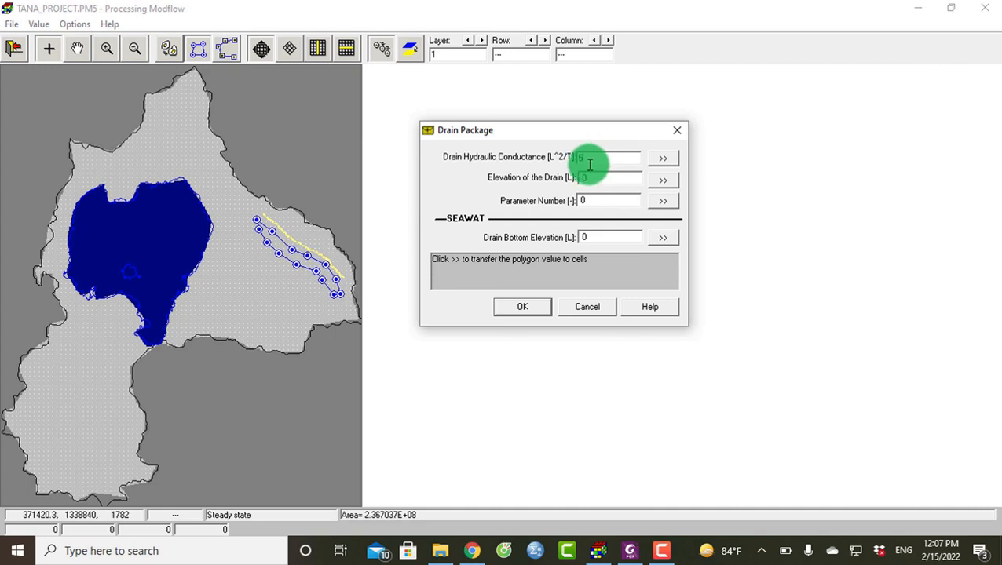
double_click(602, 179)
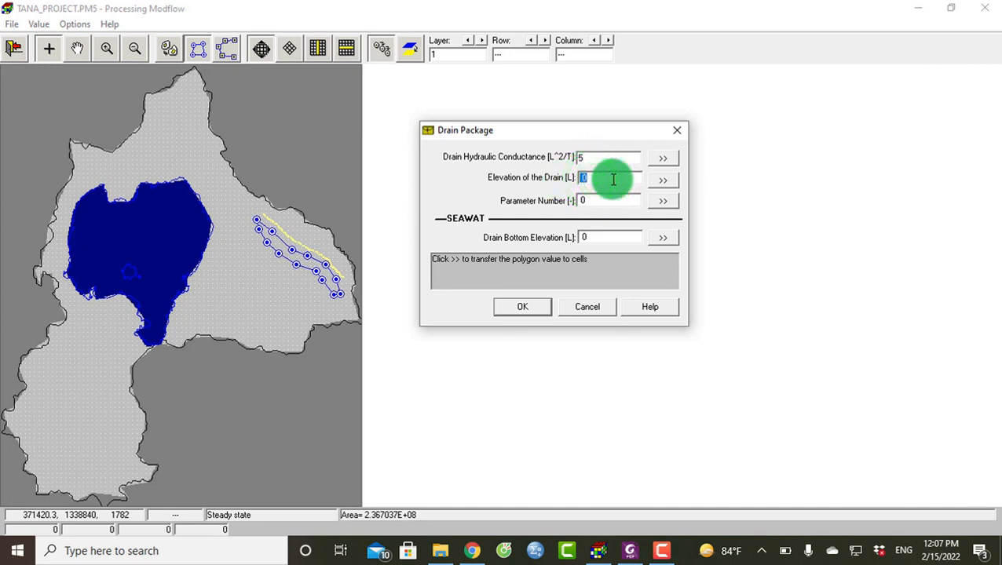
type("3000")
double_click(595, 157)
left_click(594, 157)
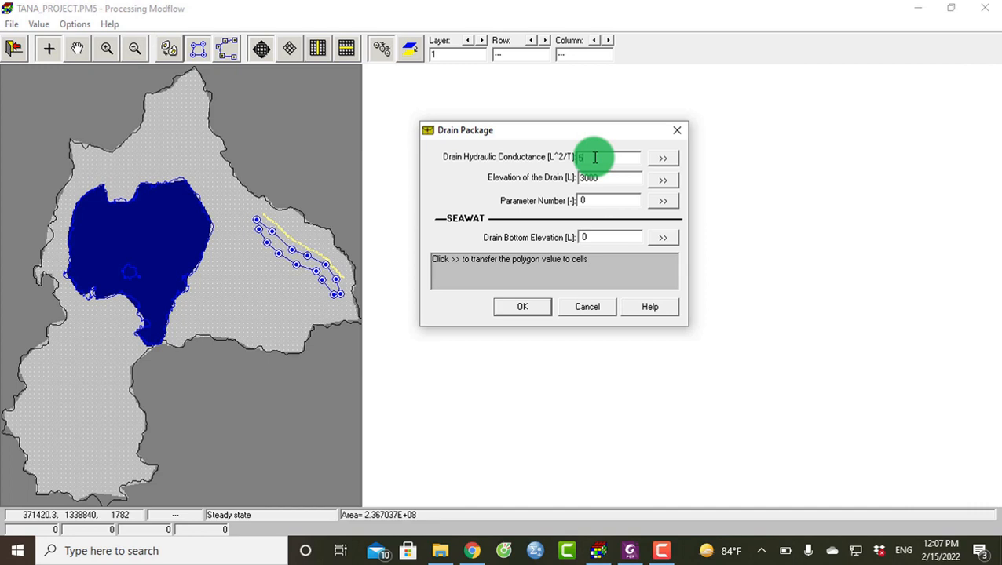
Transfer the polygon's hydraulic conductance and drain elevation to the cells it covers, and accept the values.
left_click(660, 161)
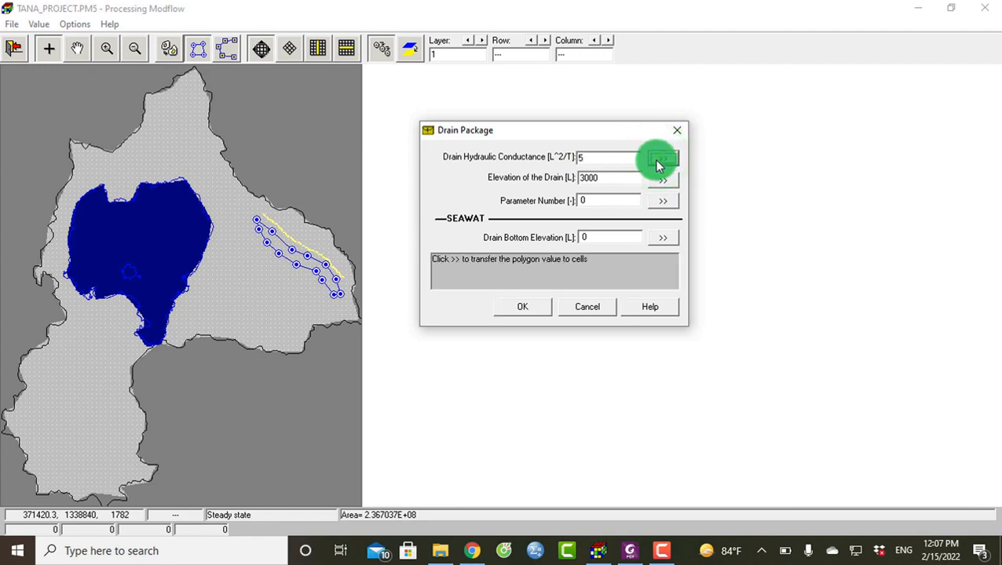
double_click(604, 178)
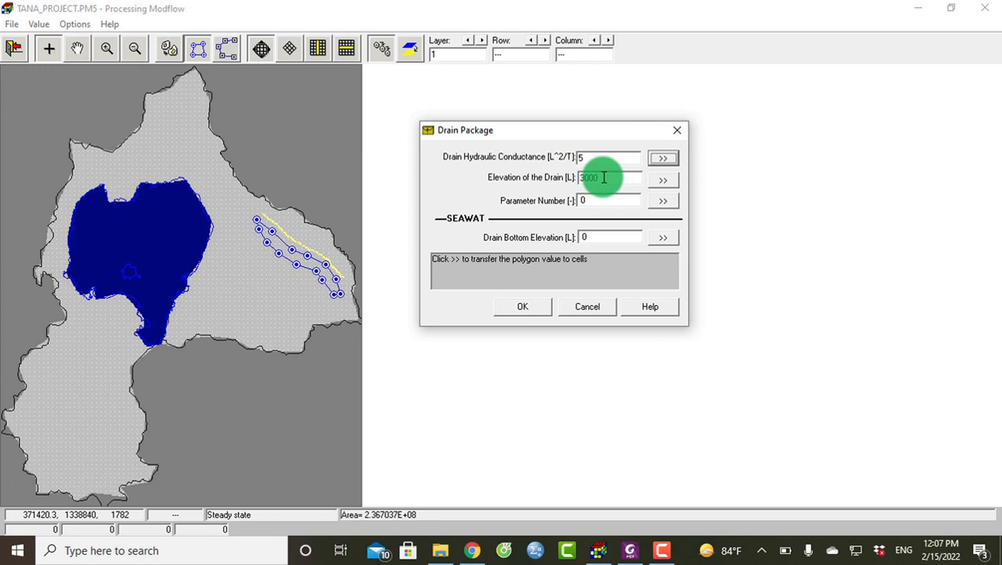
left_click(657, 184)
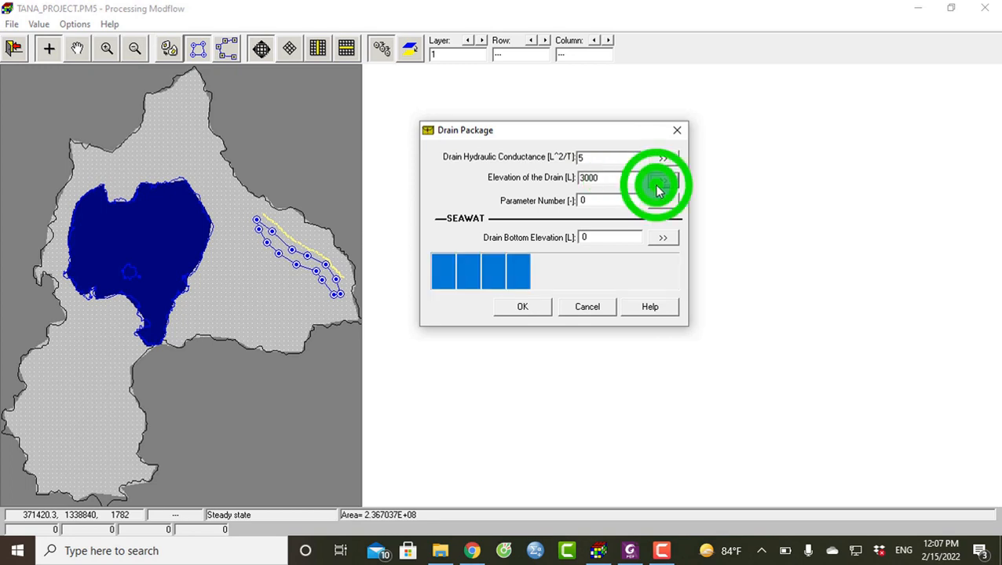
left_click(538, 308)
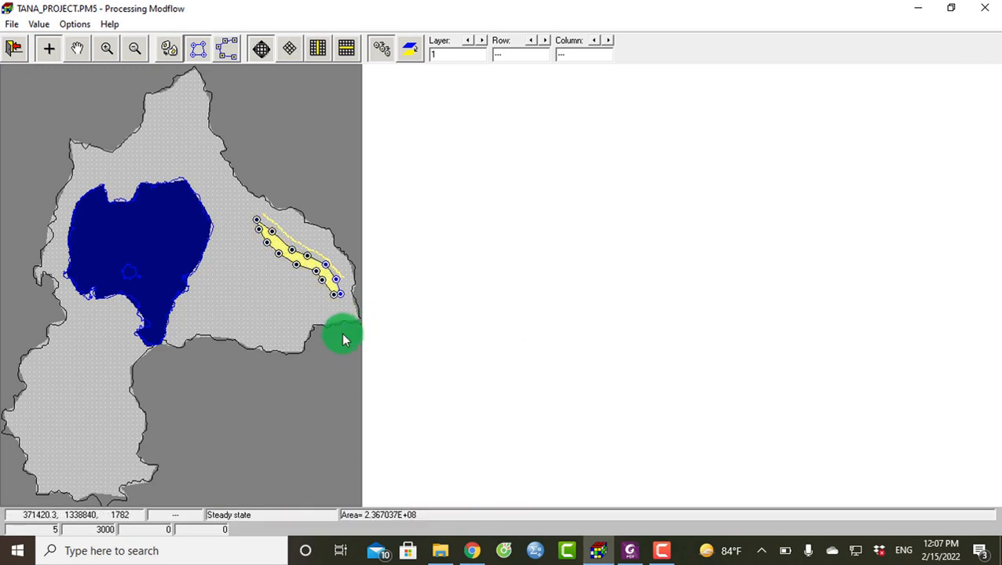
left_click(306, 259)
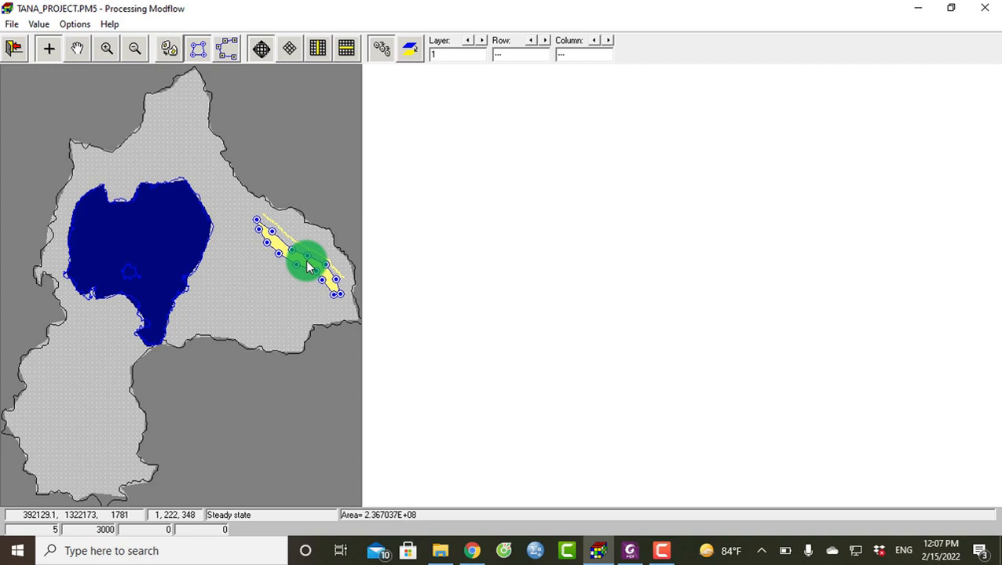
left_click(307, 267)
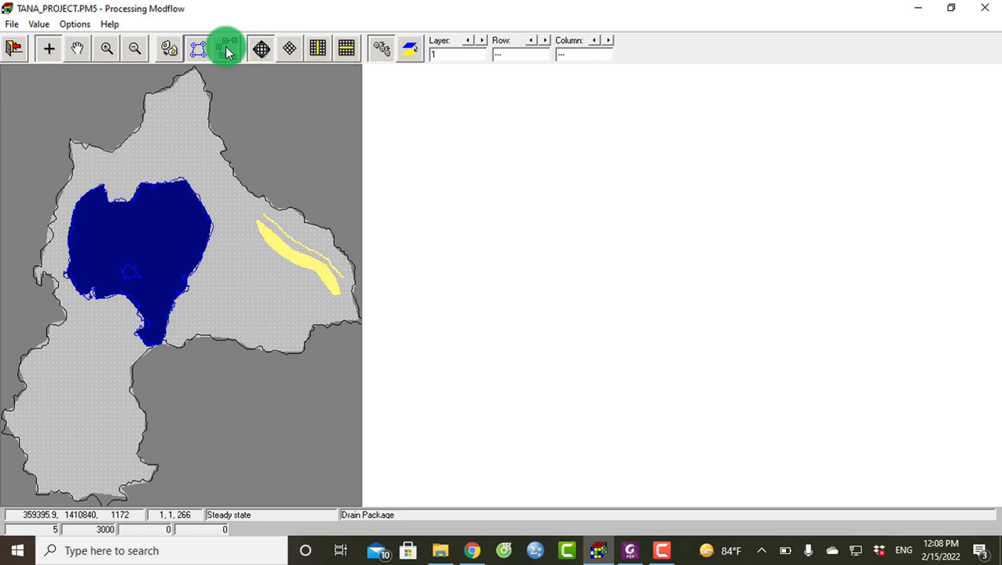
Switch to polyline input and draw a six-vertex polyline southwest of the yellow drain band, ending around row 265, column 365.
left_click(227, 50)
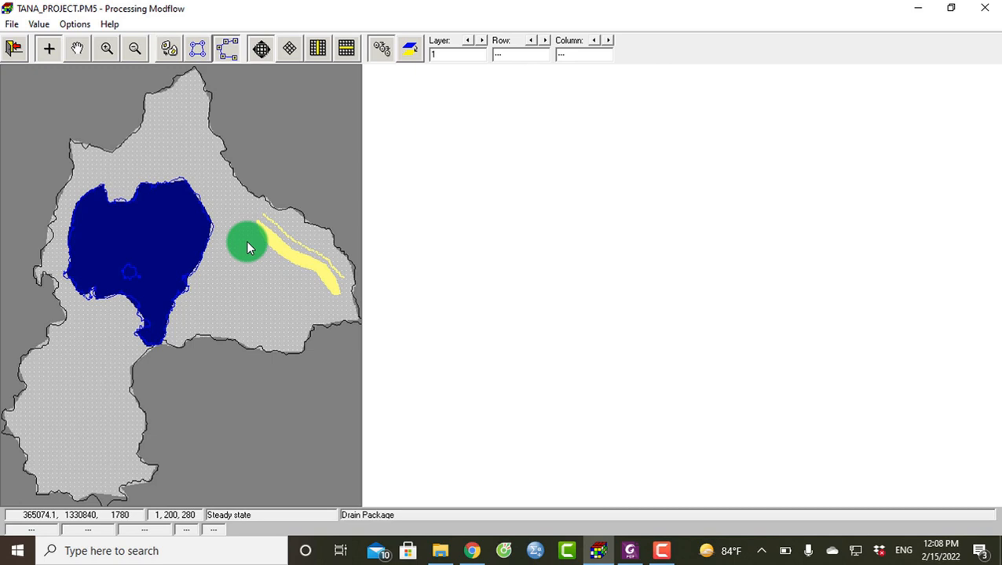
left_click(245, 231)
left_click(261, 250)
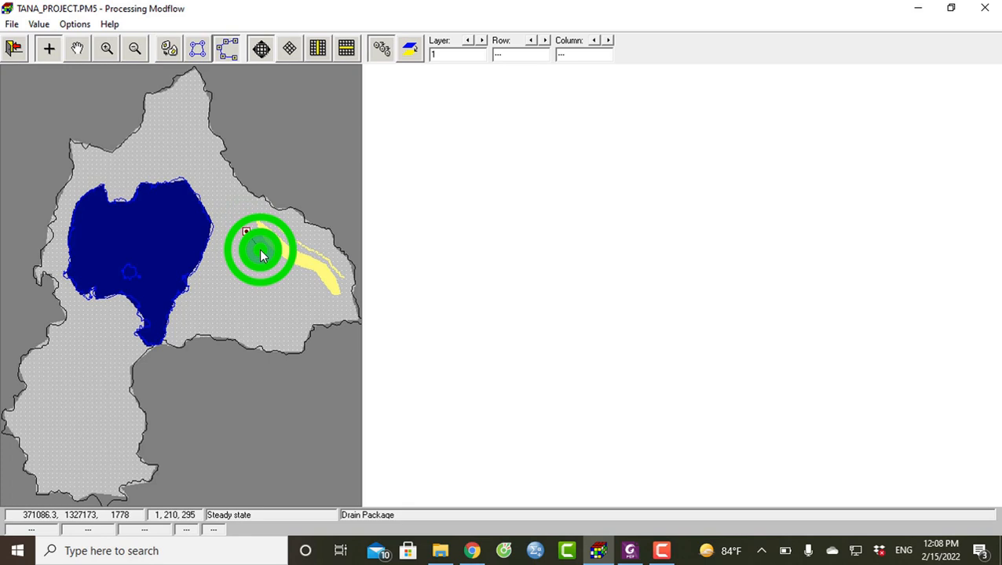
left_click(273, 270)
left_click(287, 280)
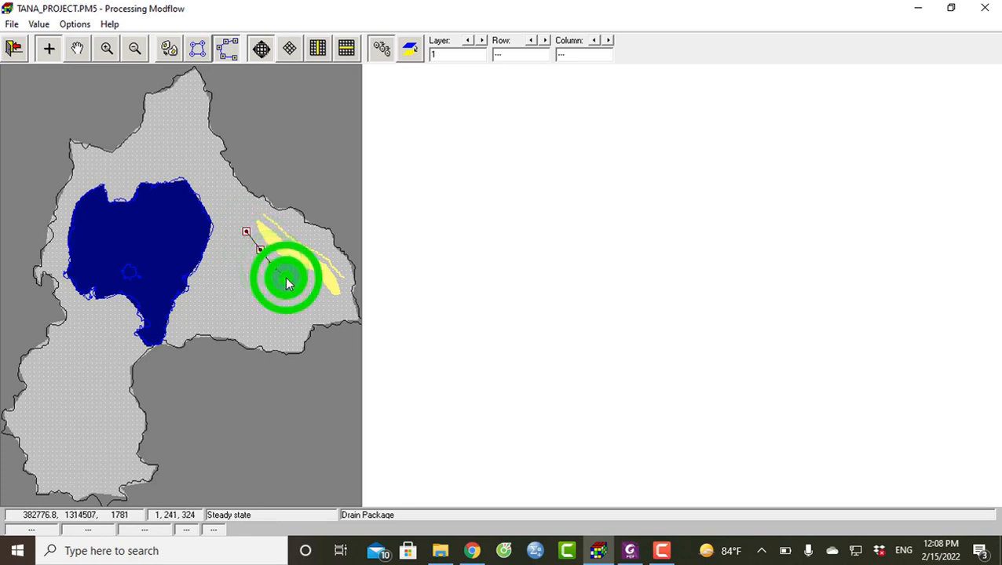
left_click(301, 288)
left_click(316, 296)
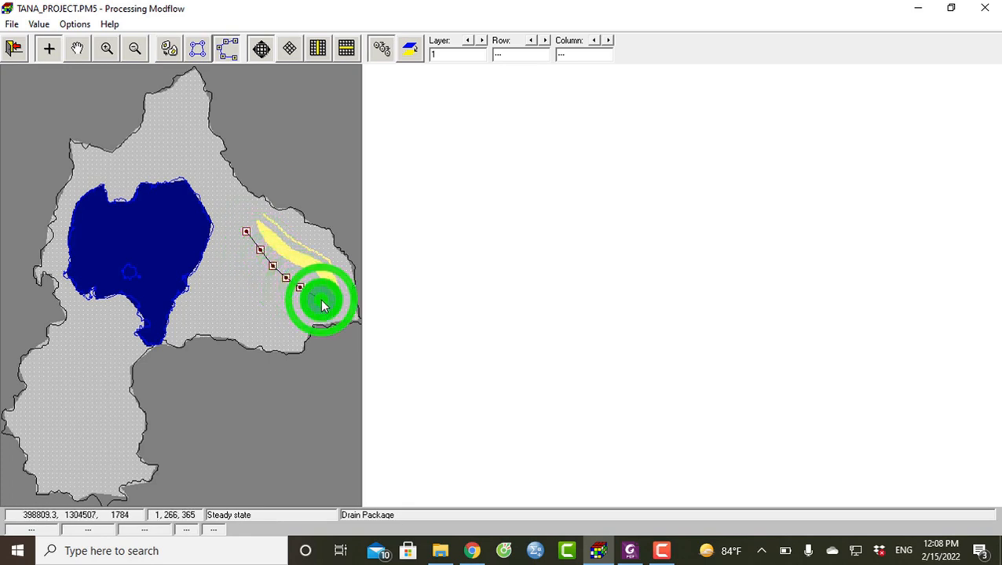
left_click(322, 305)
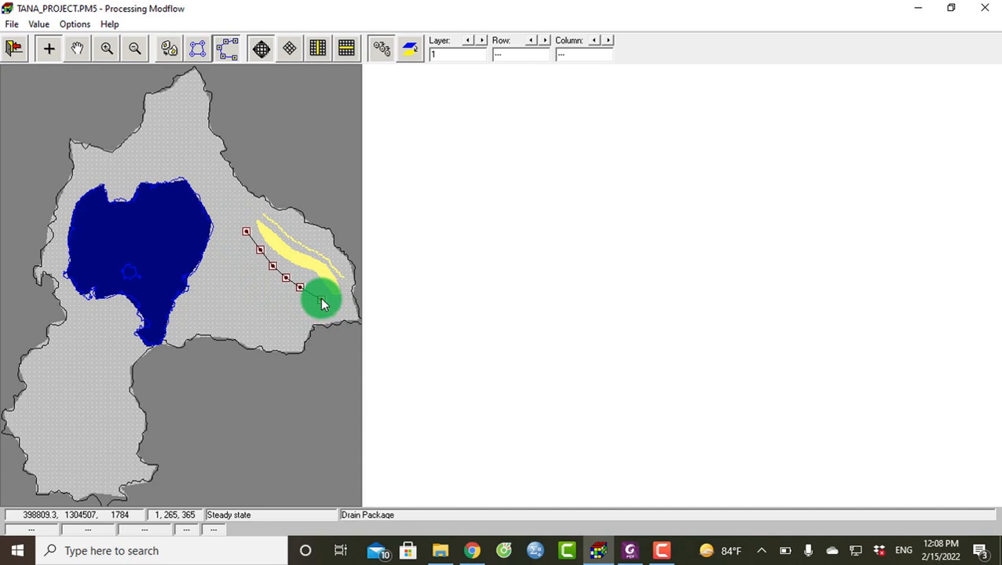
double_click(321, 302)
Open the drain parameters at the polyline's southeast end vertex, set the layer option to Assign layer number automatically, and accept.
right_click(321, 301)
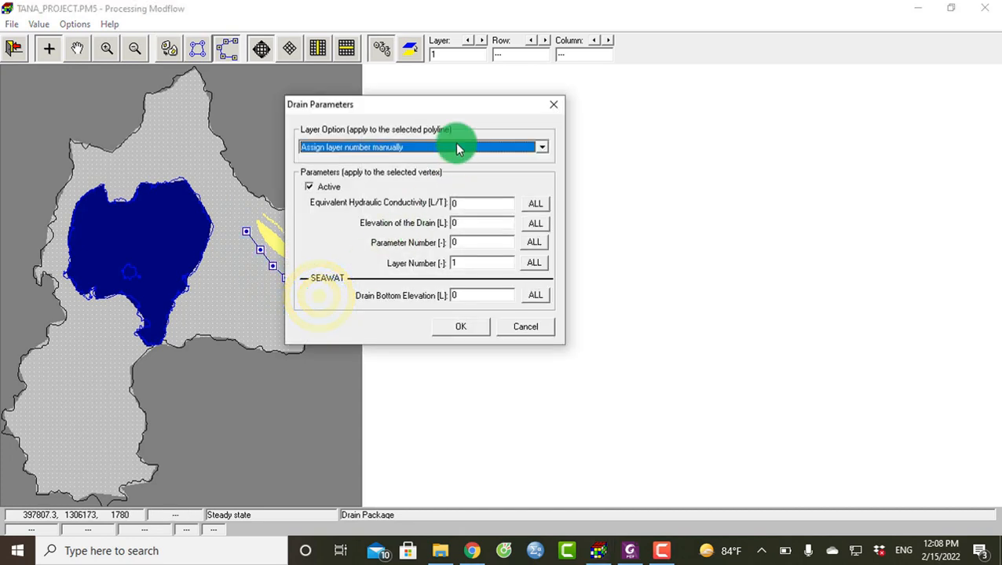
left_click_drag(468, 104, 577, 125)
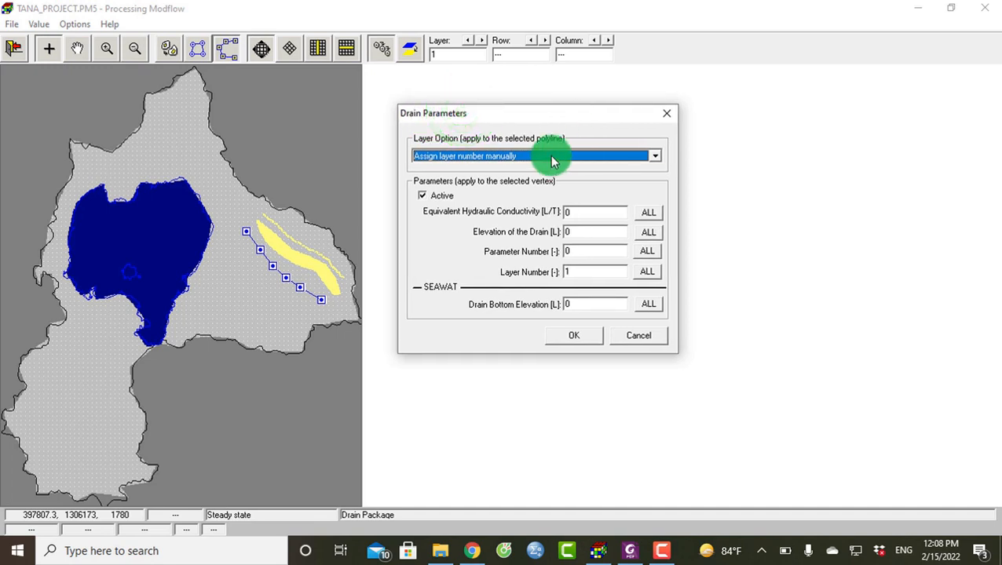
left_click(496, 159)
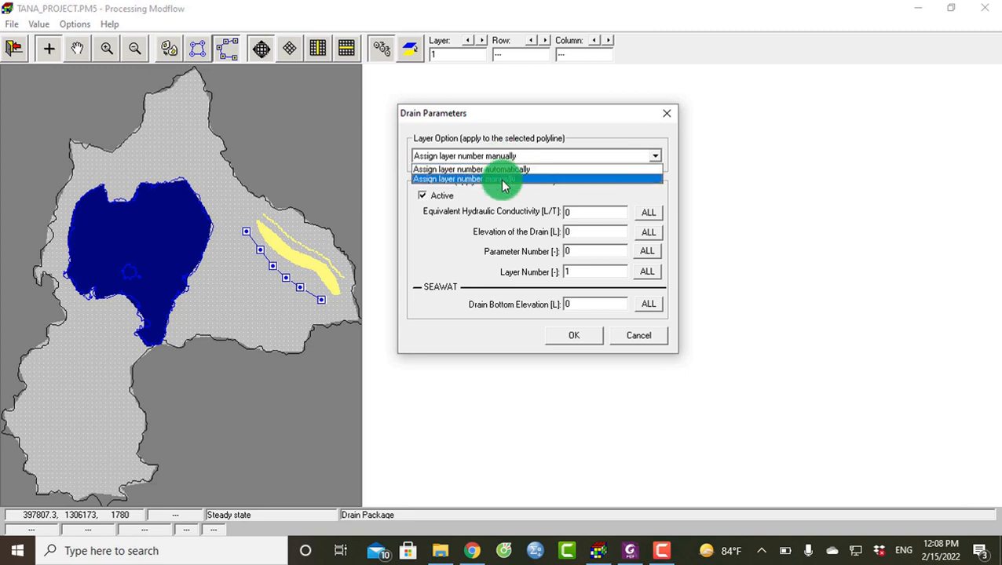
left_click(500, 158)
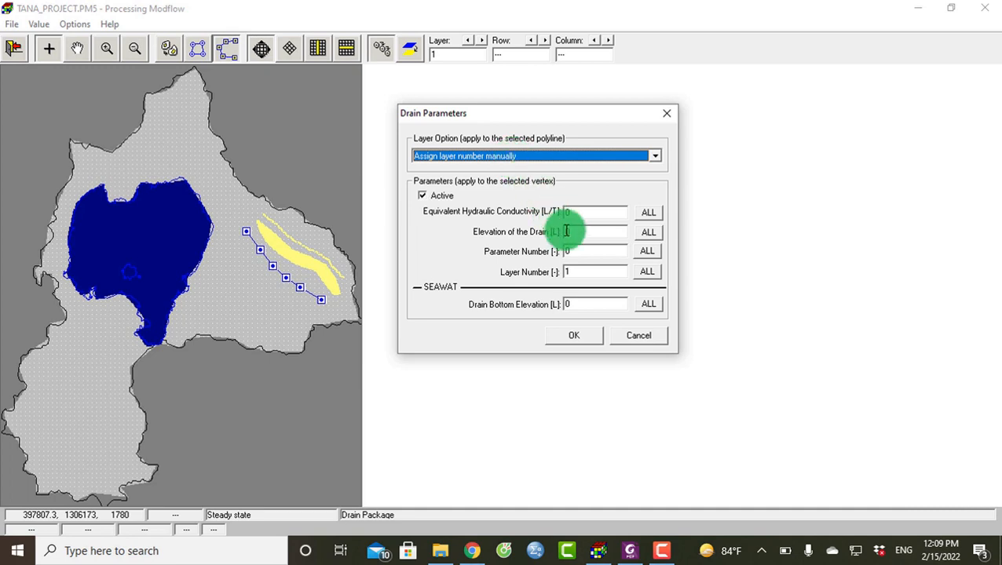
double_click(585, 271)
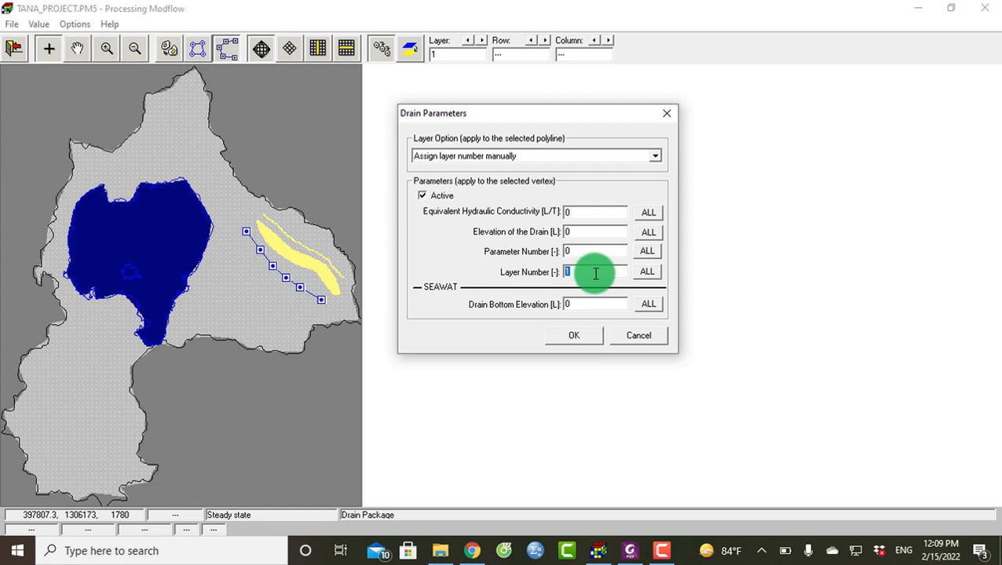
left_click(594, 272)
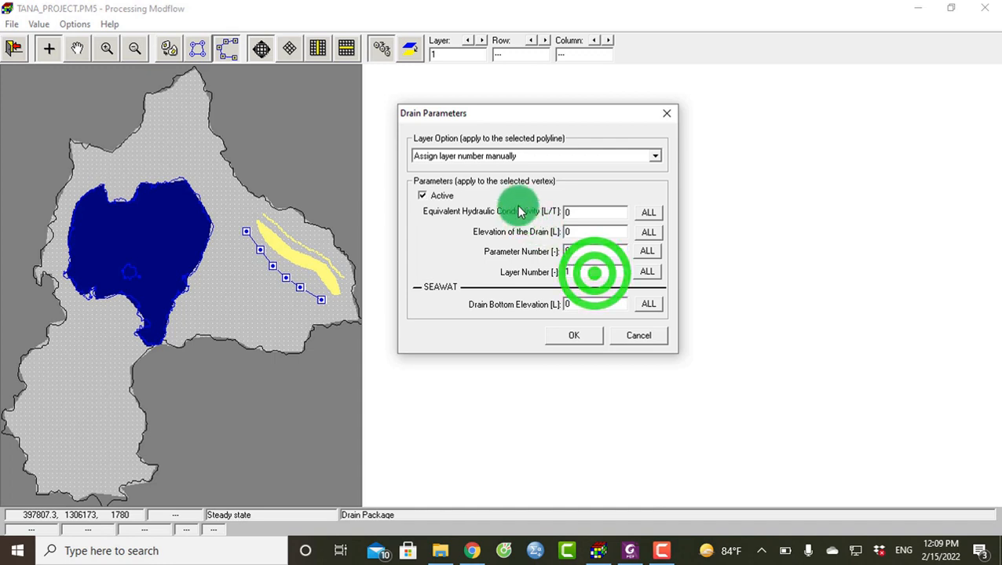
left_click(505, 162)
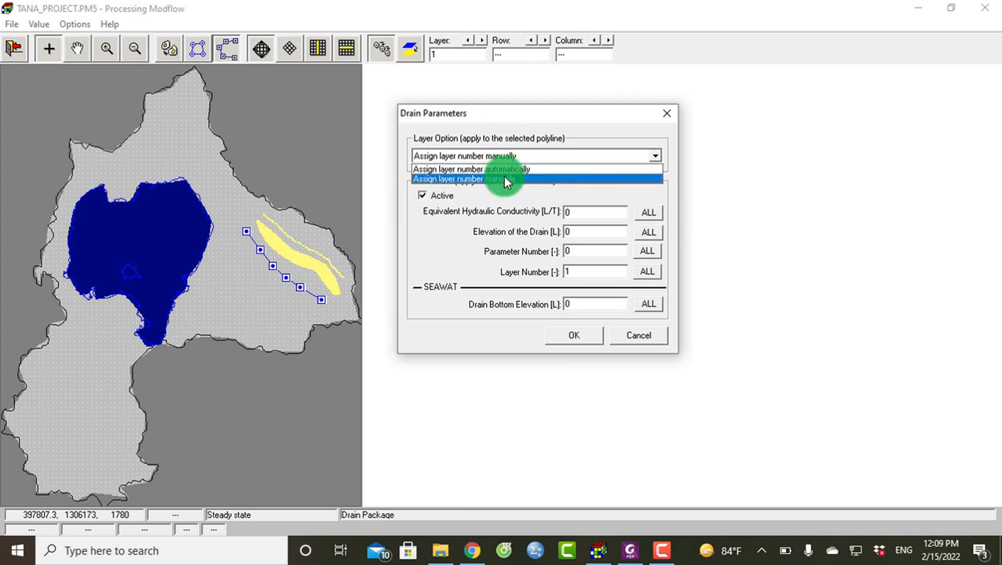
left_click(504, 168)
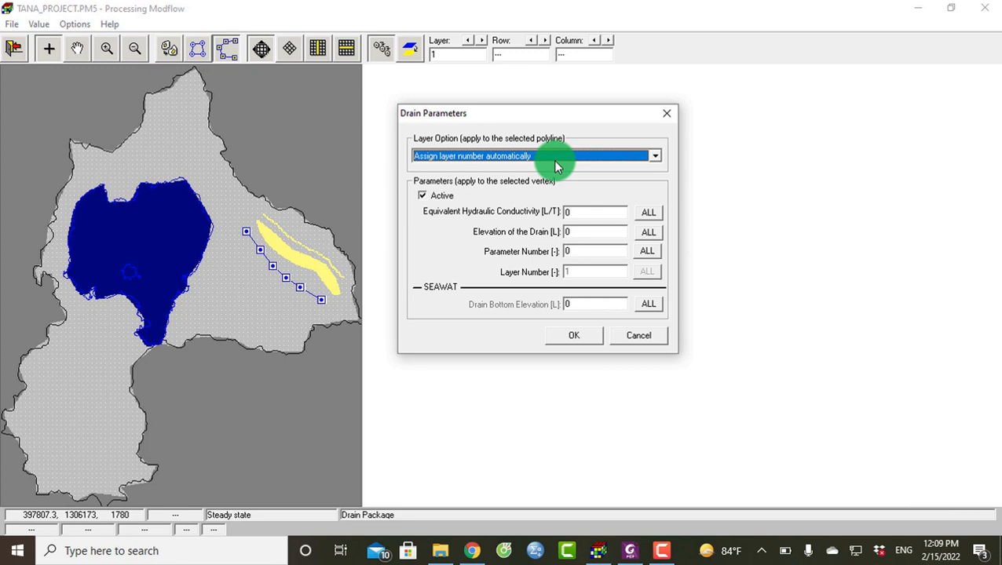
left_click(589, 230)
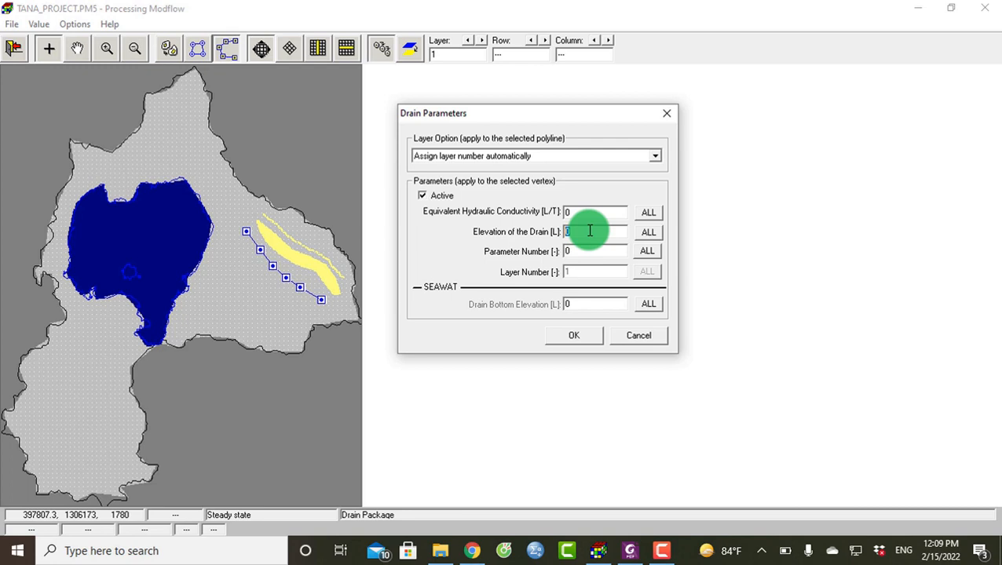
left_click(589, 230)
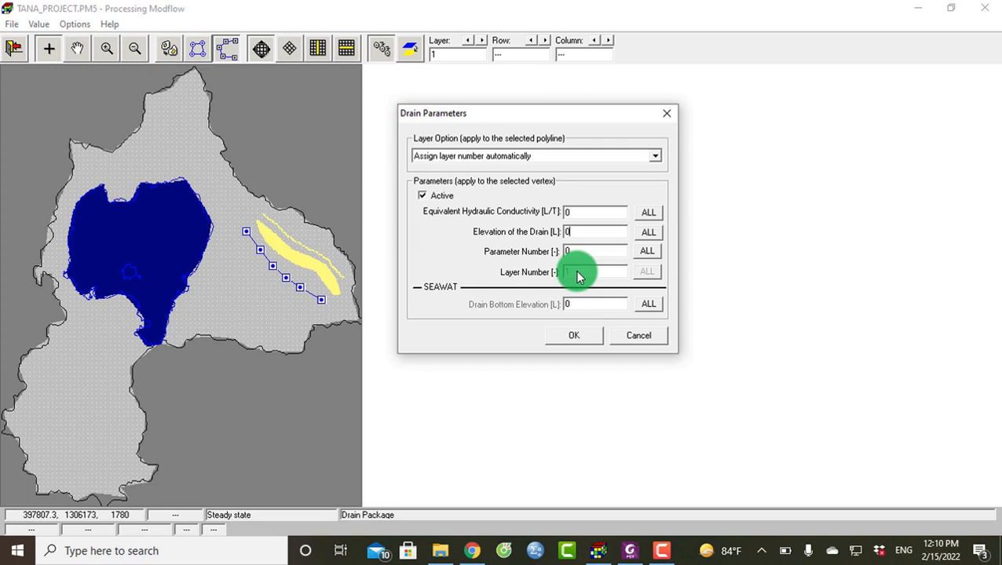
left_click(597, 213)
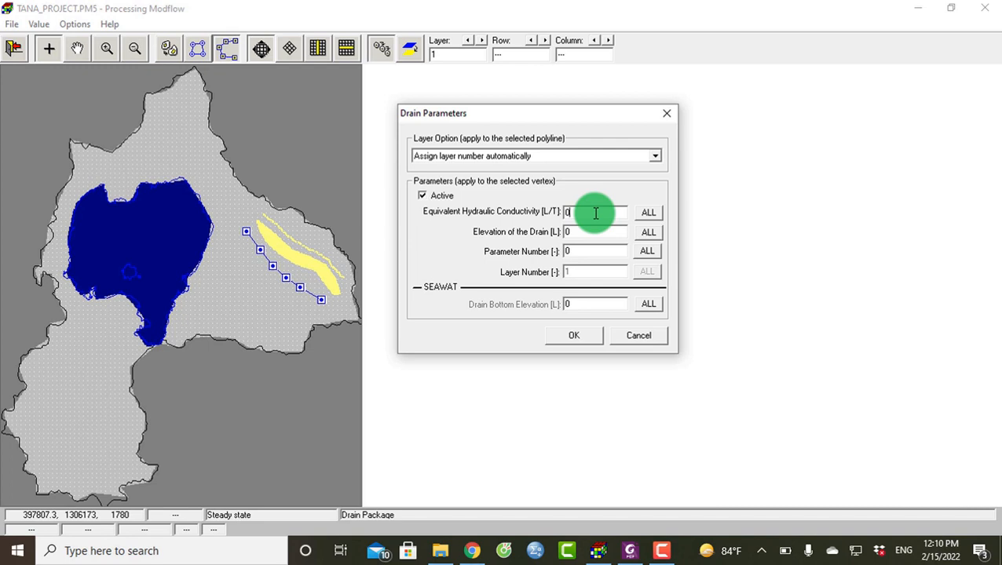
left_click(580, 333)
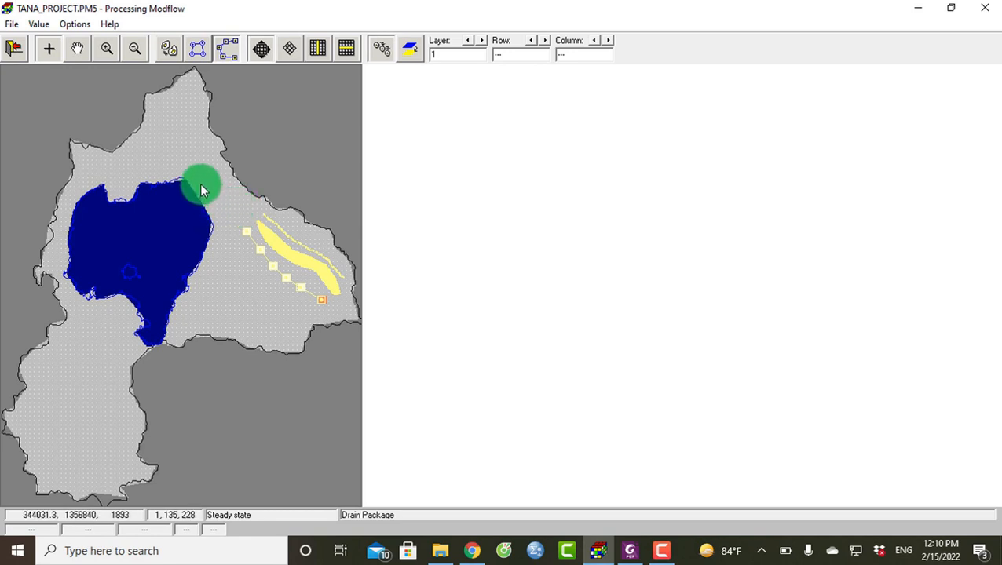
Leave the Drain package editor without saving the changes, and reopen the Drain flow package of the MODFLOW flow simulation.
left_click(20, 54)
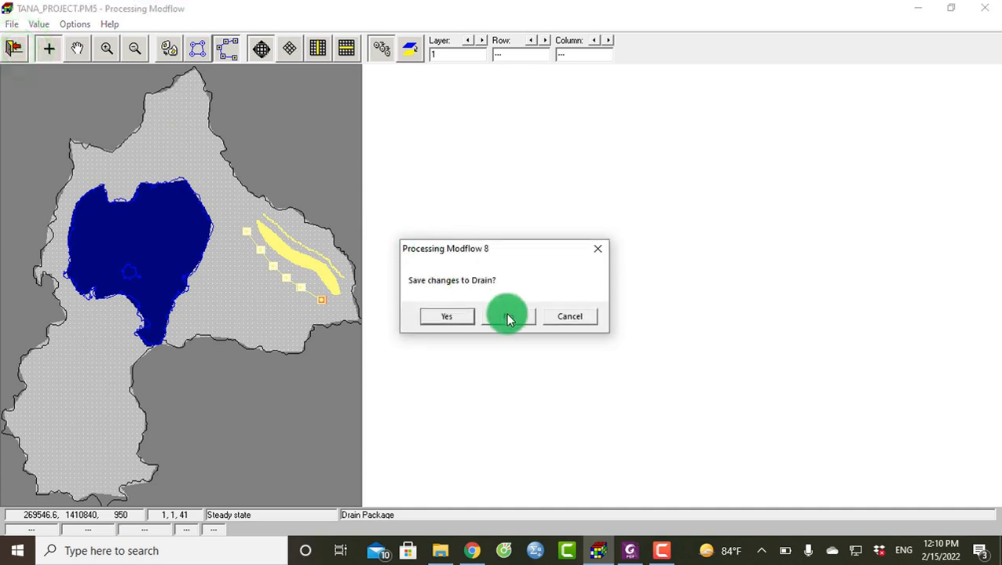
left_click(507, 315)
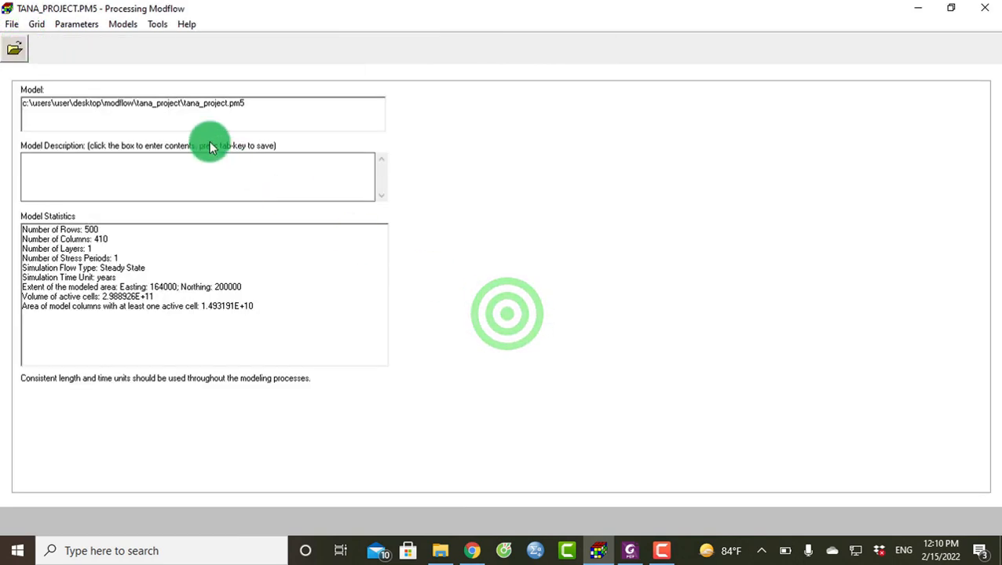
left_click(123, 25)
mouse_move(137, 39)
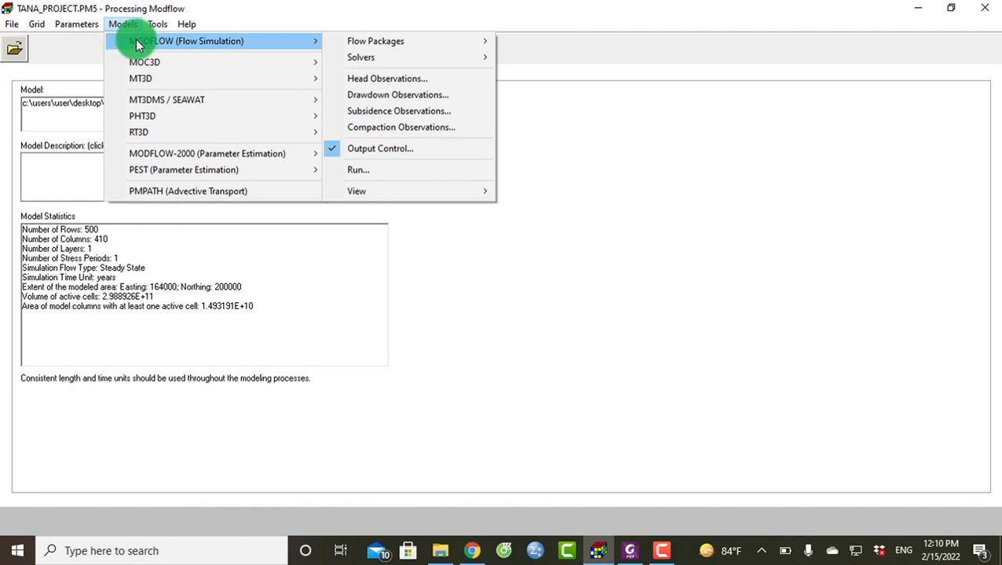
mouse_move(443, 43)
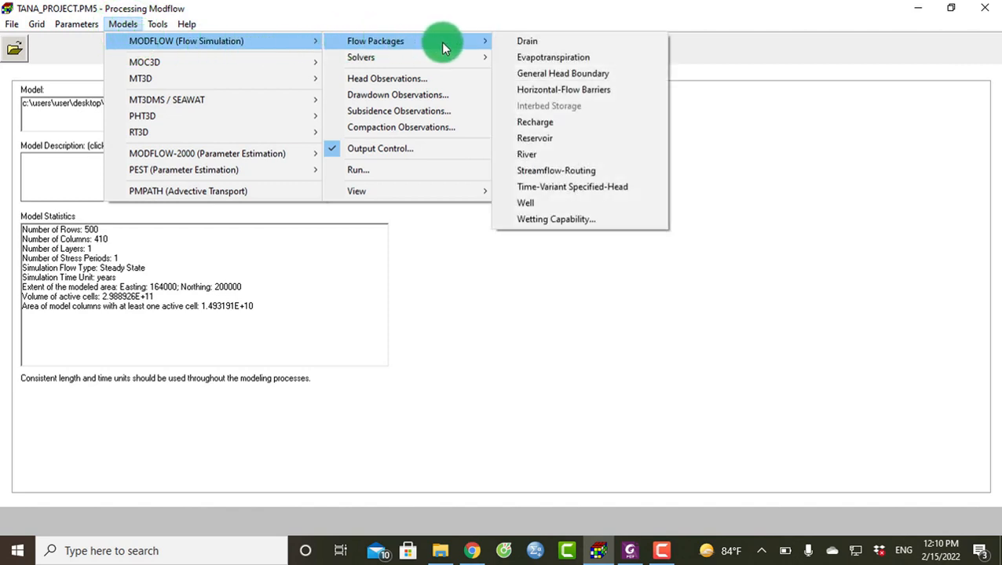
left_click(518, 47)
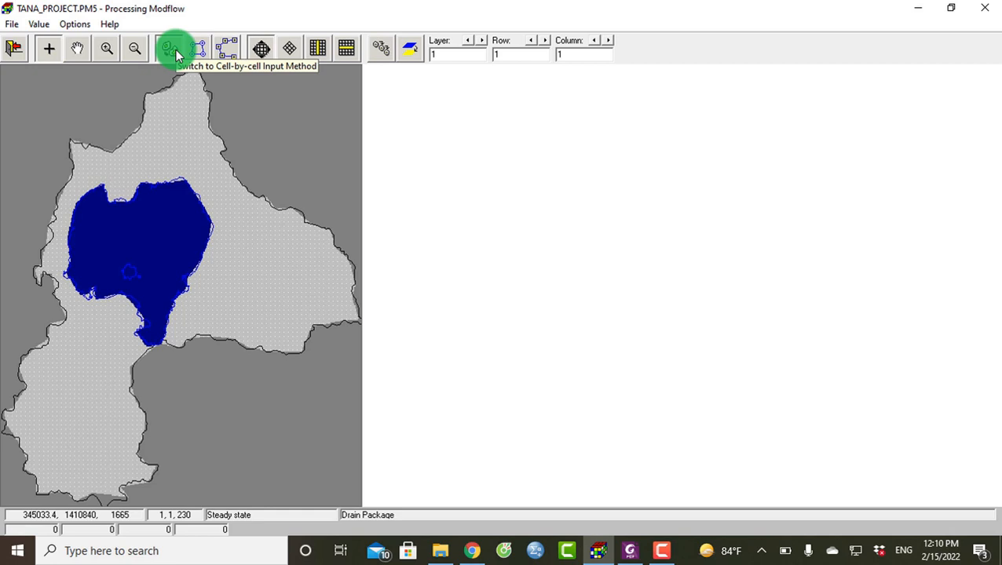
Using cell-by-cell input, assign a drain hydraulic conductance of 5 and a drain elevation of 3000 to the cell at row 183, column 305.
left_click(172, 50)
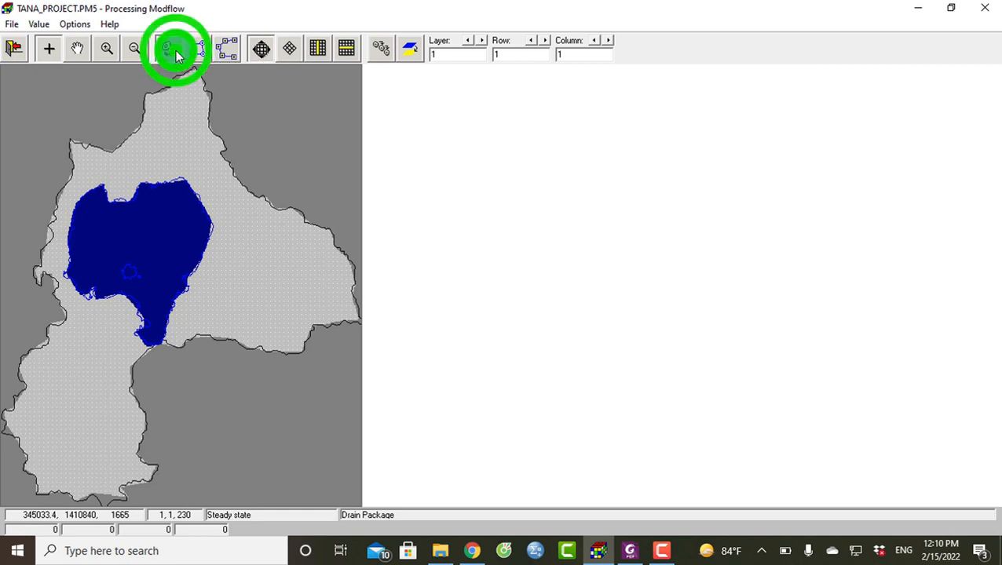
left_click(269, 230)
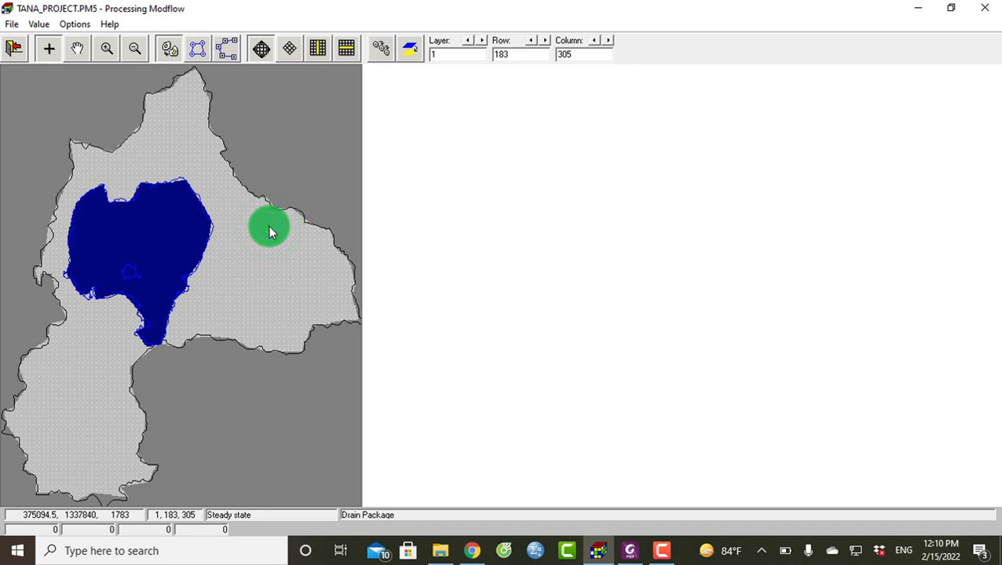
right_click(269, 230)
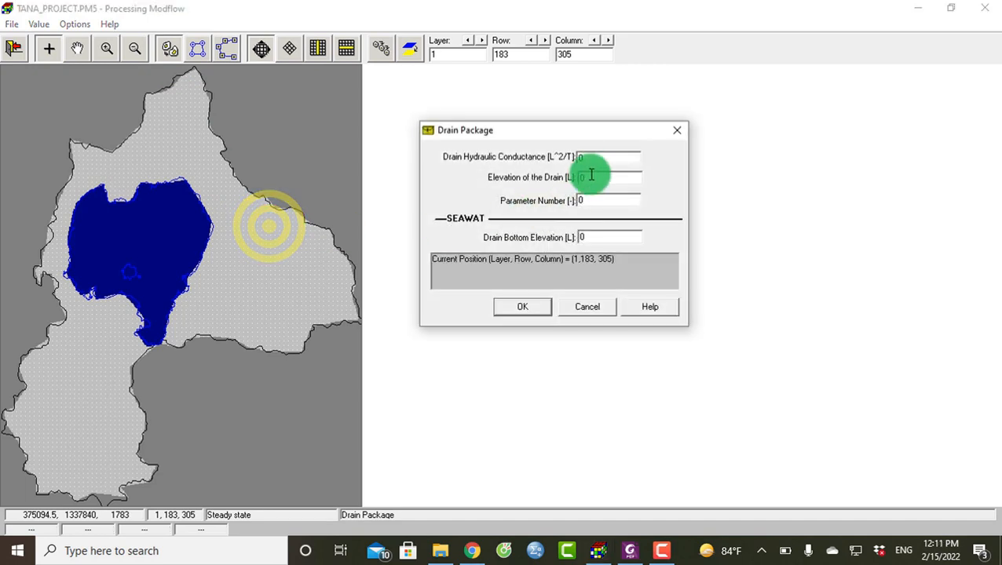
left_click(589, 158)
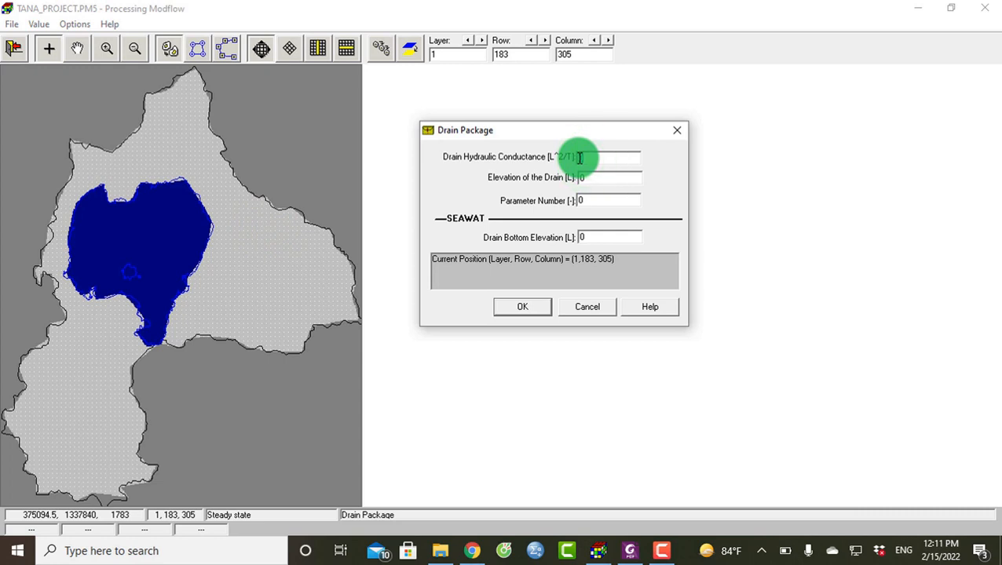
type("5")
double_click(590, 176)
type("3000")
left_click(588, 201)
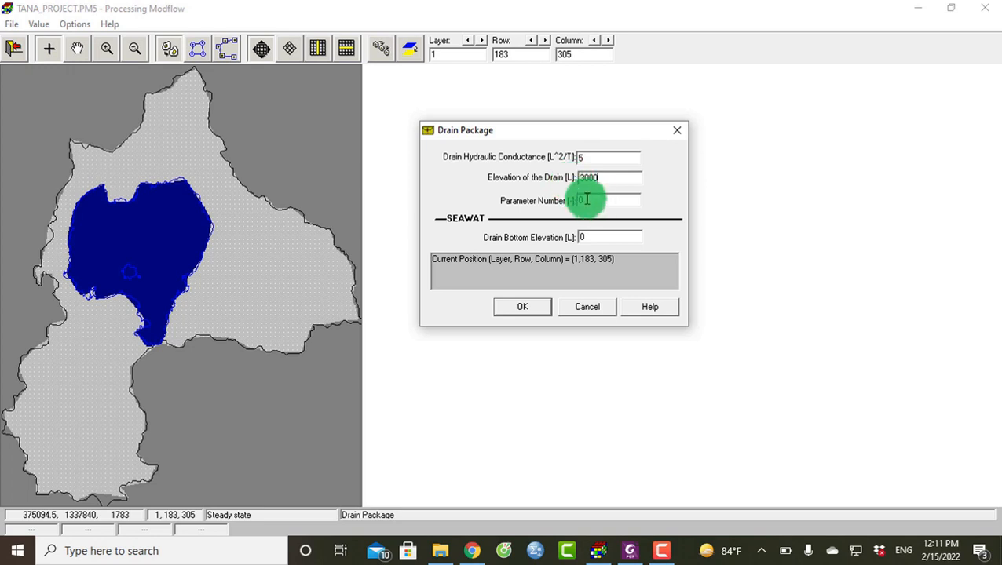
left_click(548, 309)
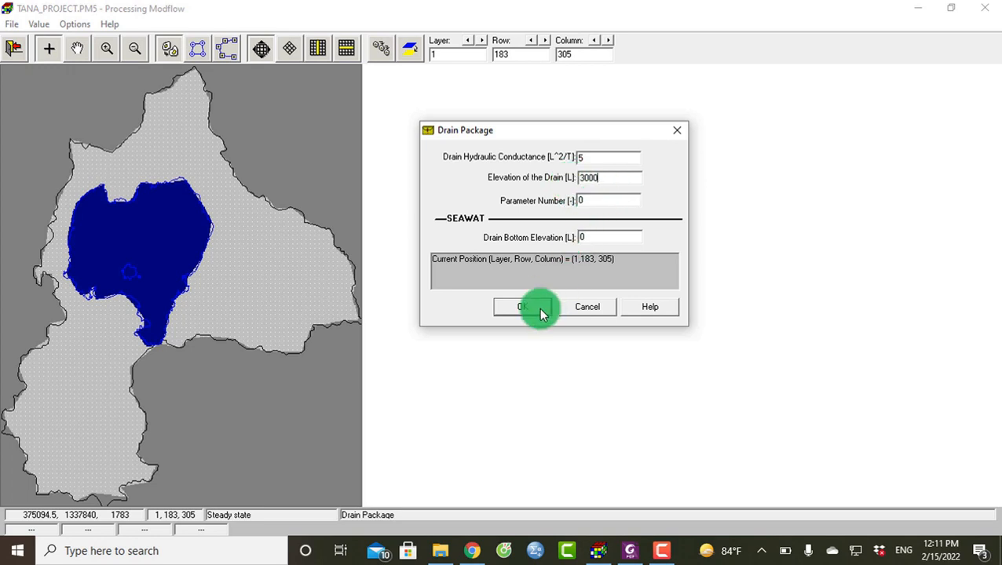
left_click(540, 309)
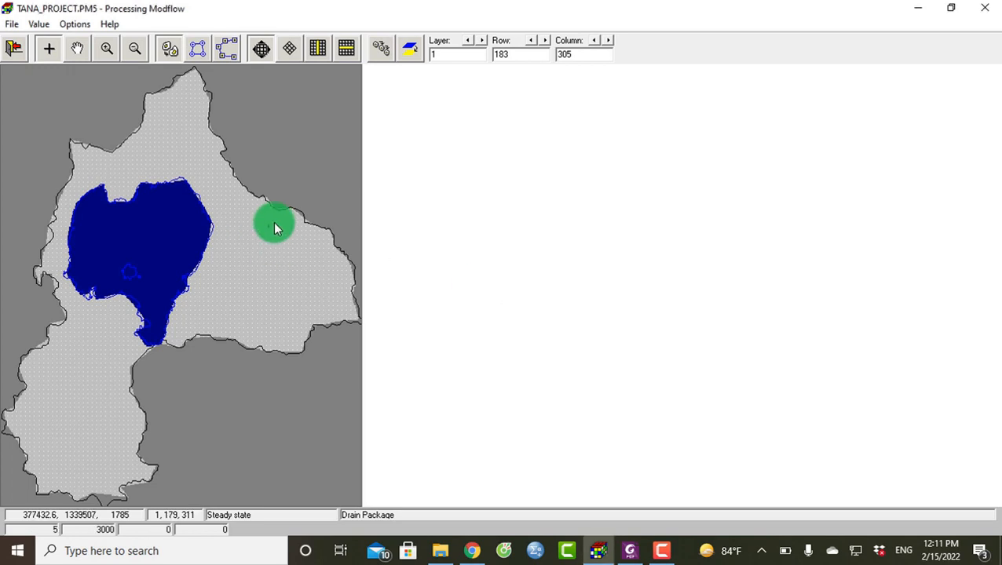
Turn on duplication and copy the drain values along a southeastward line of cells from row 183, column 305 to about row 268, column 390.
left_click(378, 50)
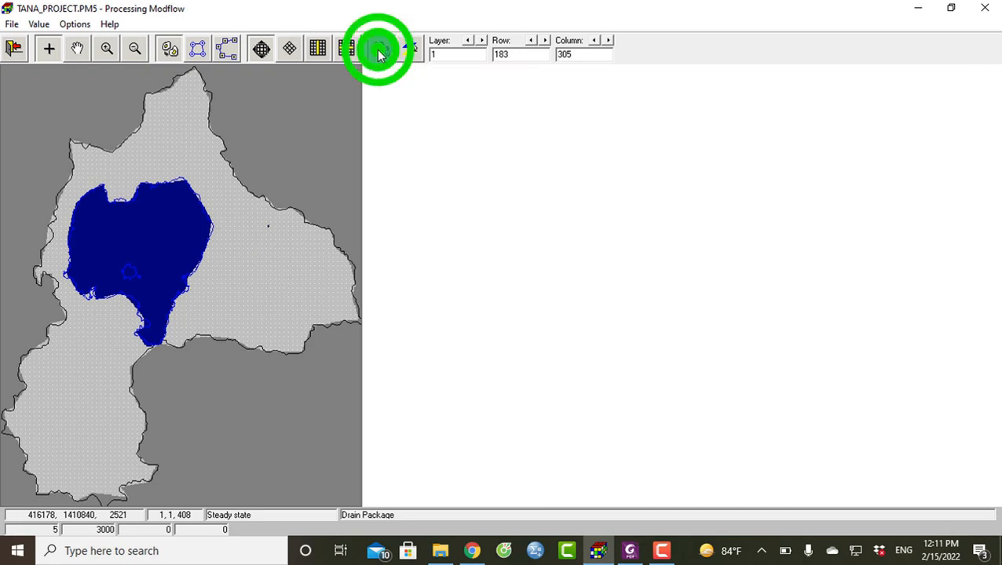
left_click(268, 224)
mouse_move(281, 237)
left_mouse_down()
mouse_move(338, 282)
mouse_move(345, 306)
left_mouse_up()
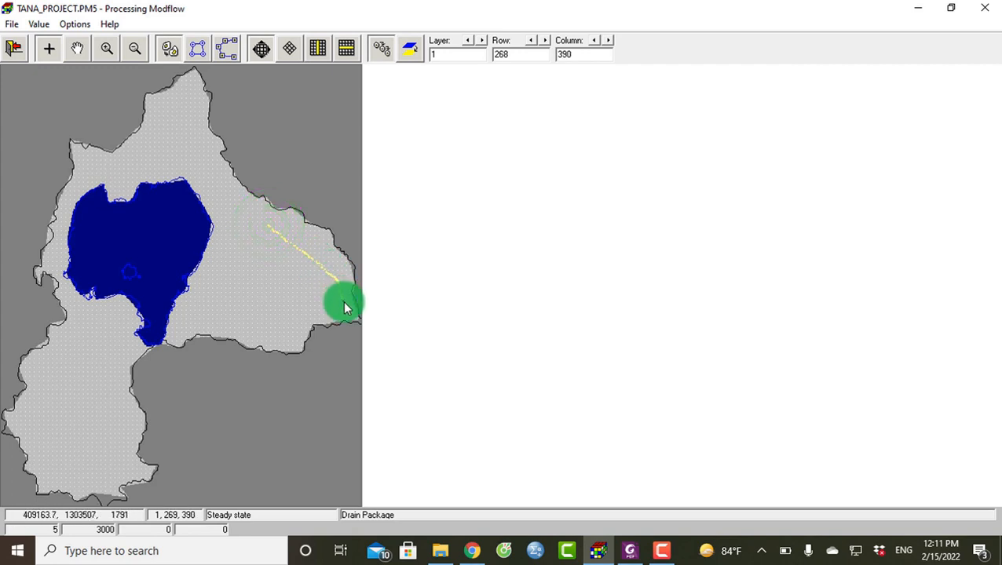
Leave the Drain package editor and save the changes to Drain.
left_click(12, 50)
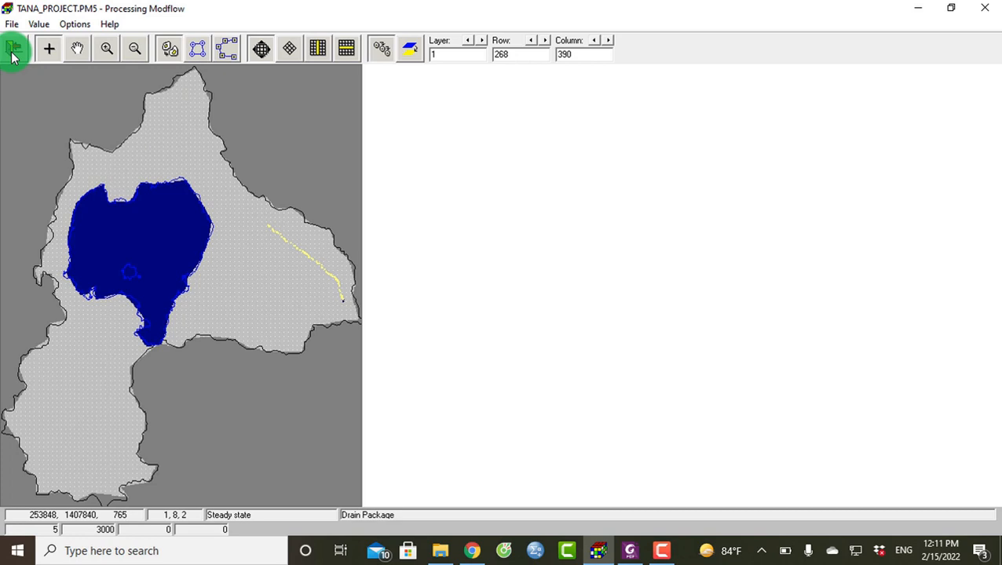
left_click(12, 53)
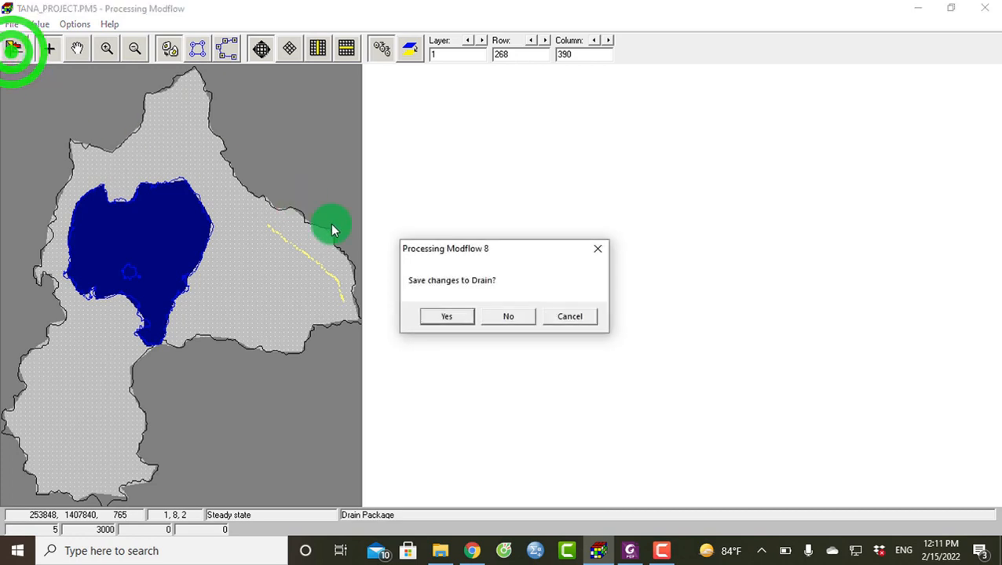
left_click(448, 321)
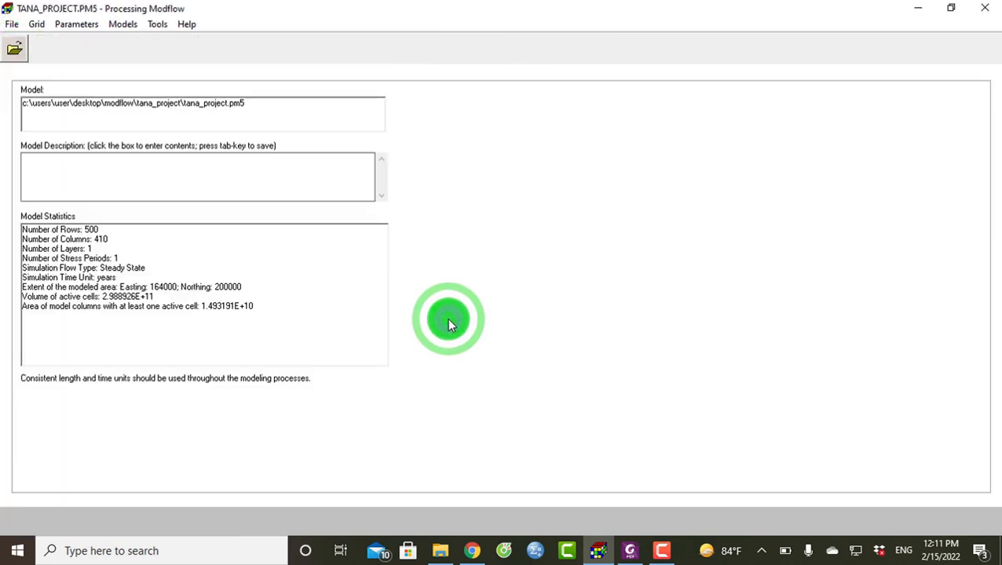